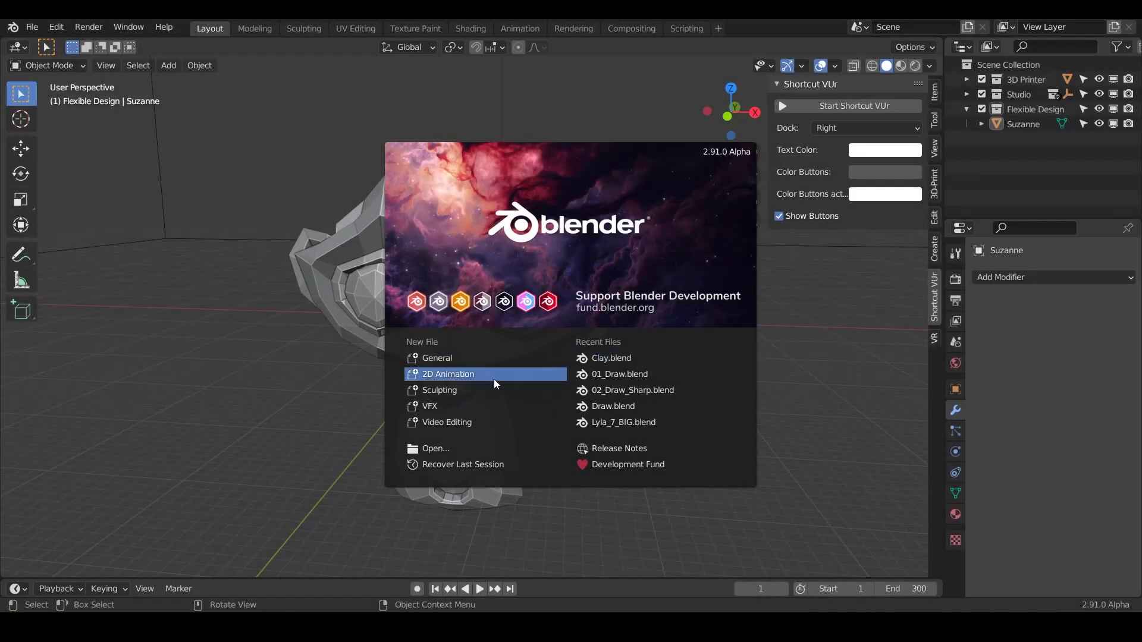
Select Suzanne, then add a Multiresolution modifier and subdivide it to level 5.
double_click(437, 357)
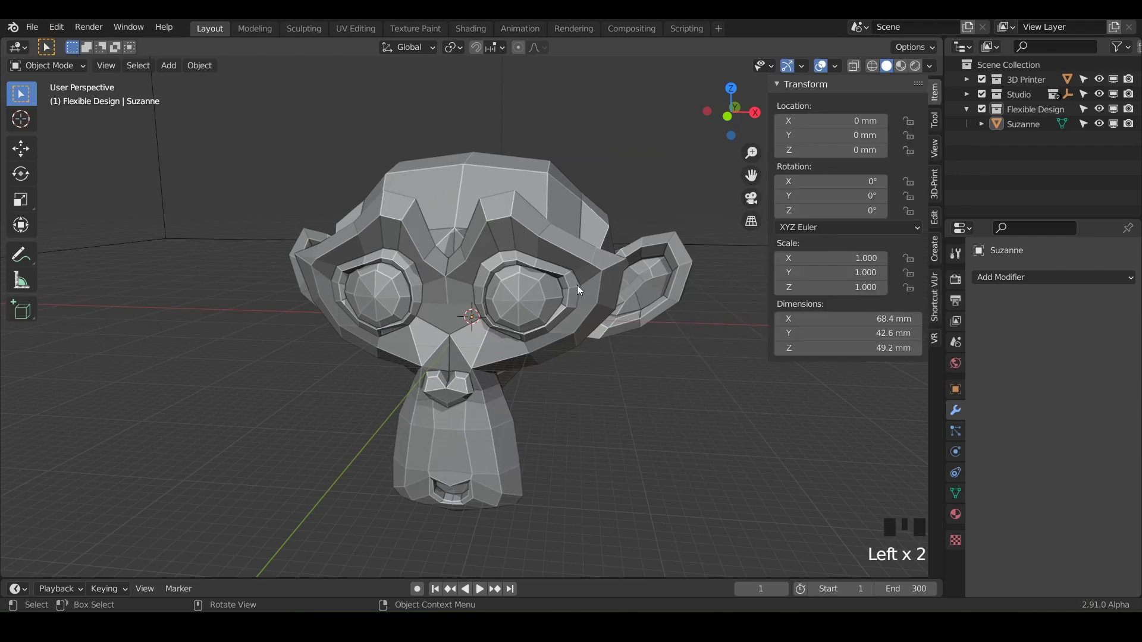
click(457, 294)
click(1054, 278)
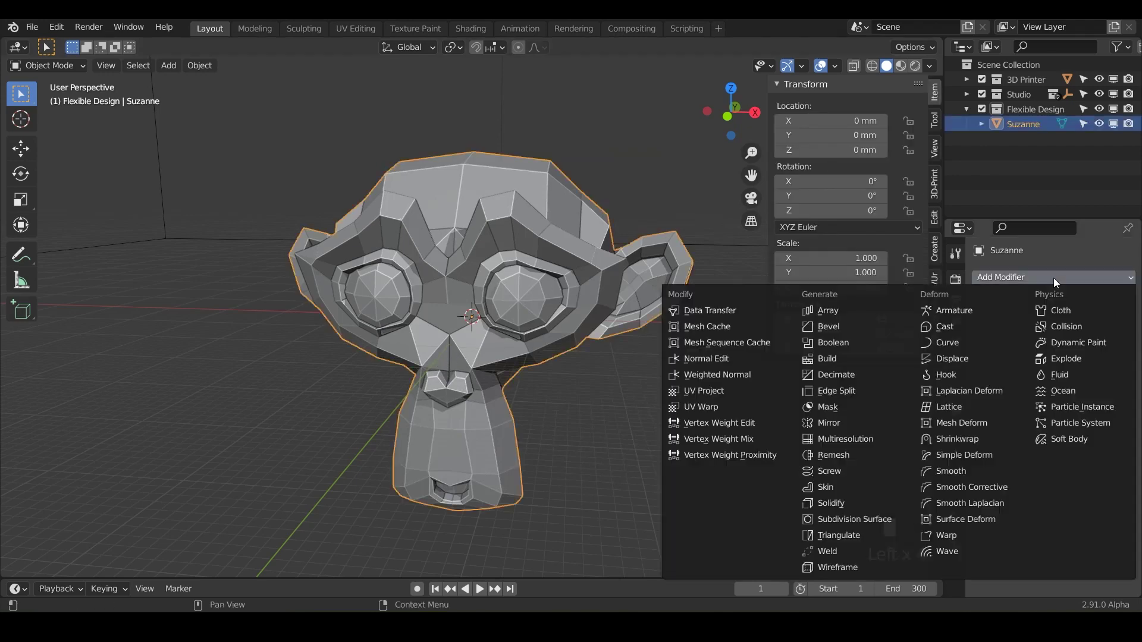
click(852, 438)
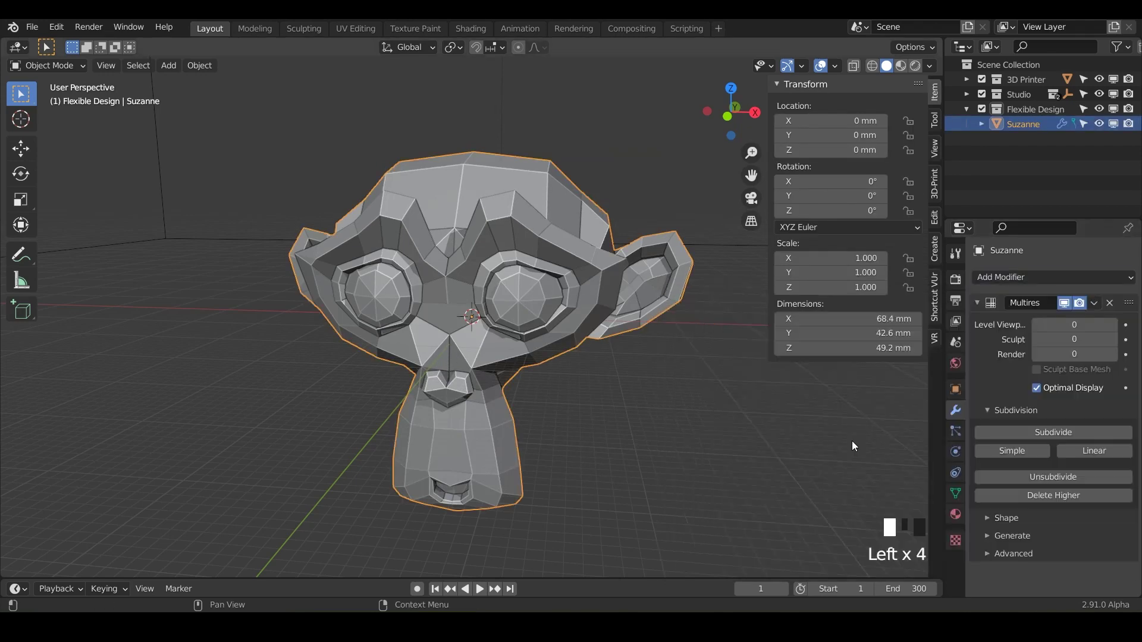
click(1056, 432)
click(1059, 428)
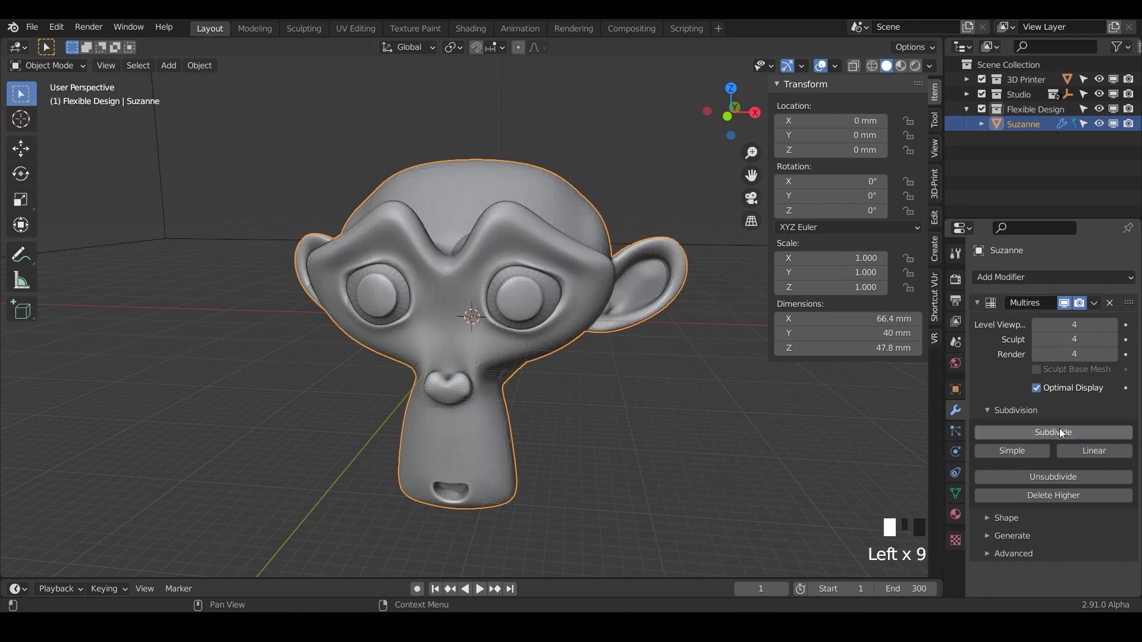
click(1053, 430)
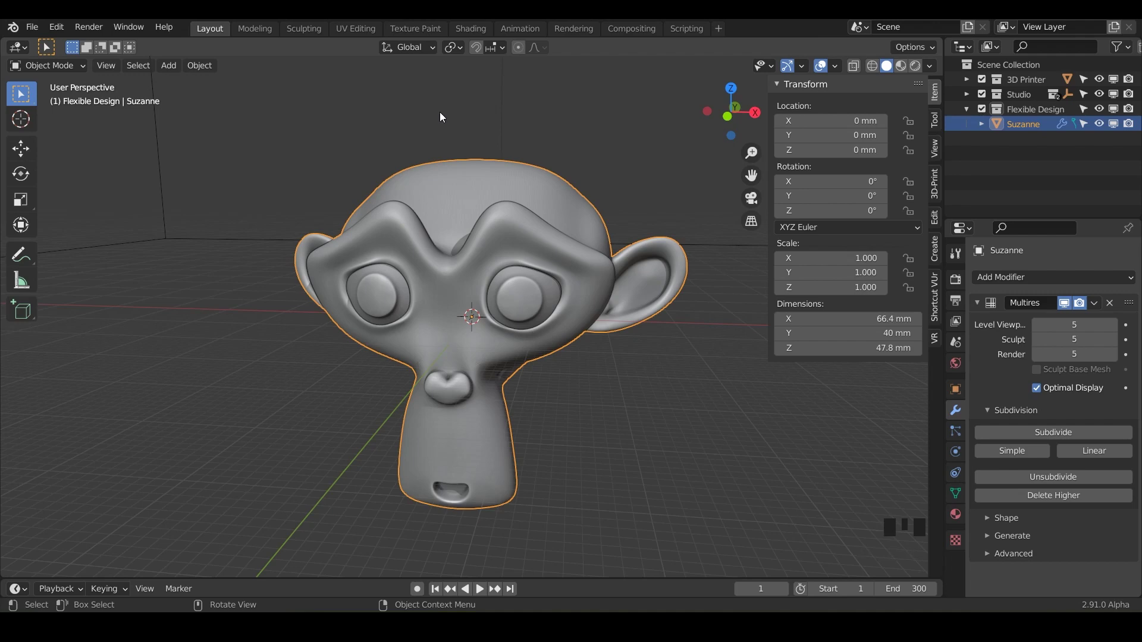
Set viewport lighting to MatCap using the rainbow normal matcap.
click(932, 65)
click(916, 135)
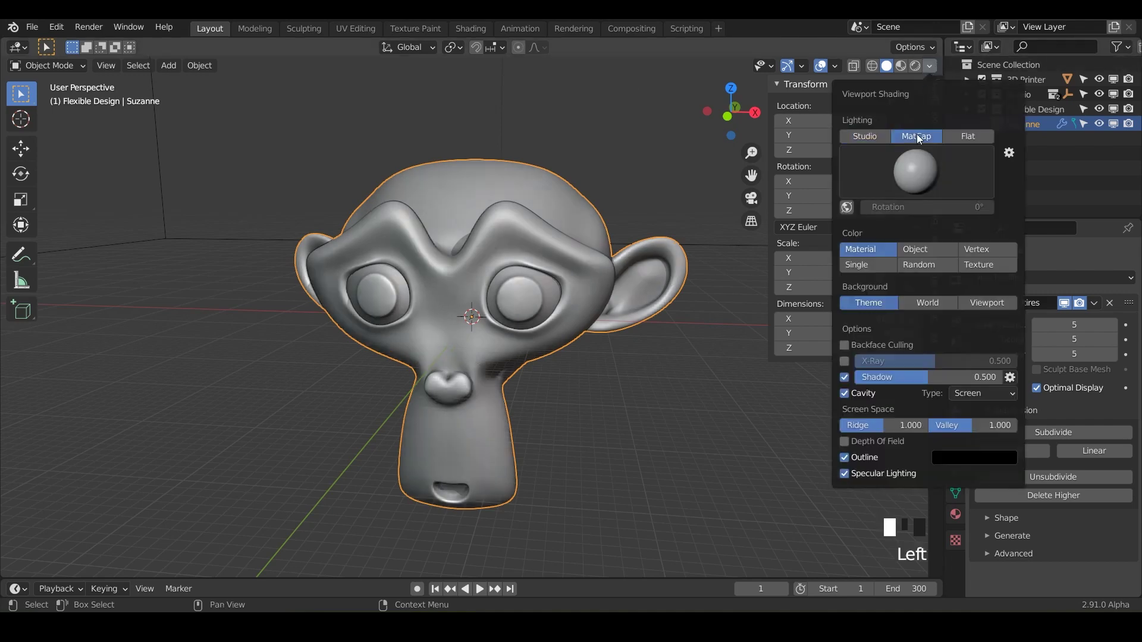
click(916, 167)
click(918, 238)
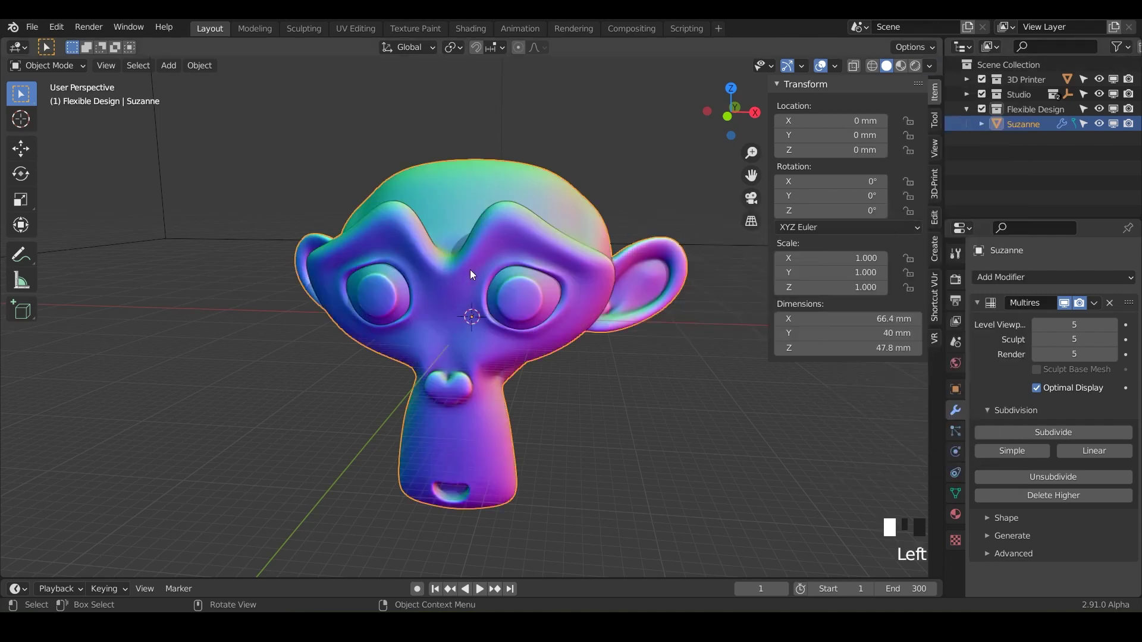
mouse_move(470, 270)
middle_down()
mouse_move(459, 286)
mouse_move(472, 284)
middle_up()
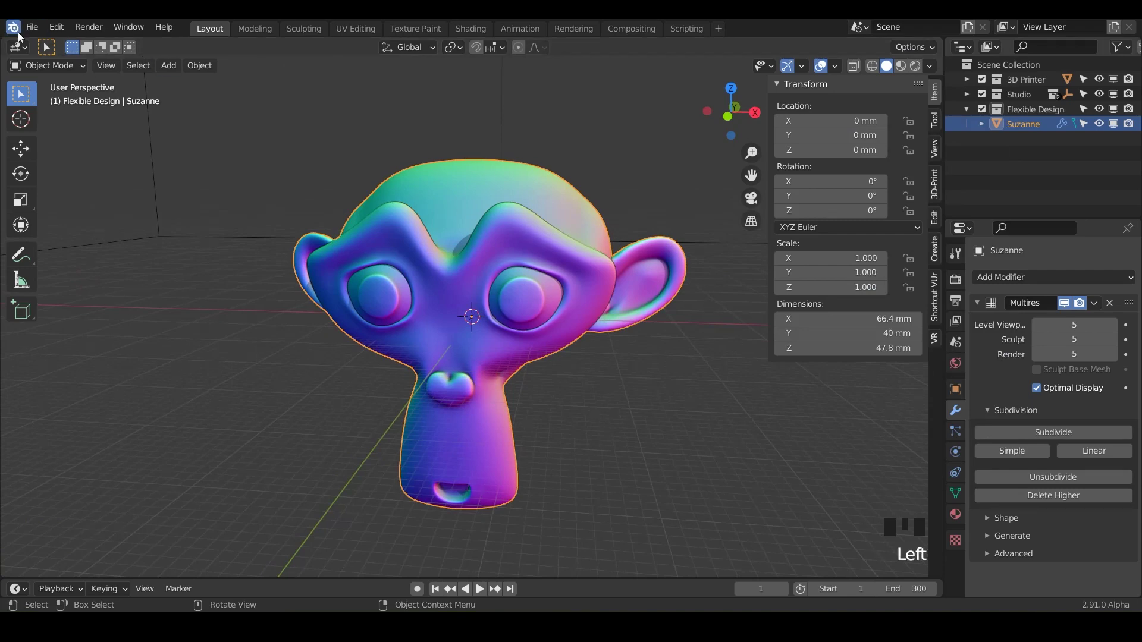
click(51, 65)
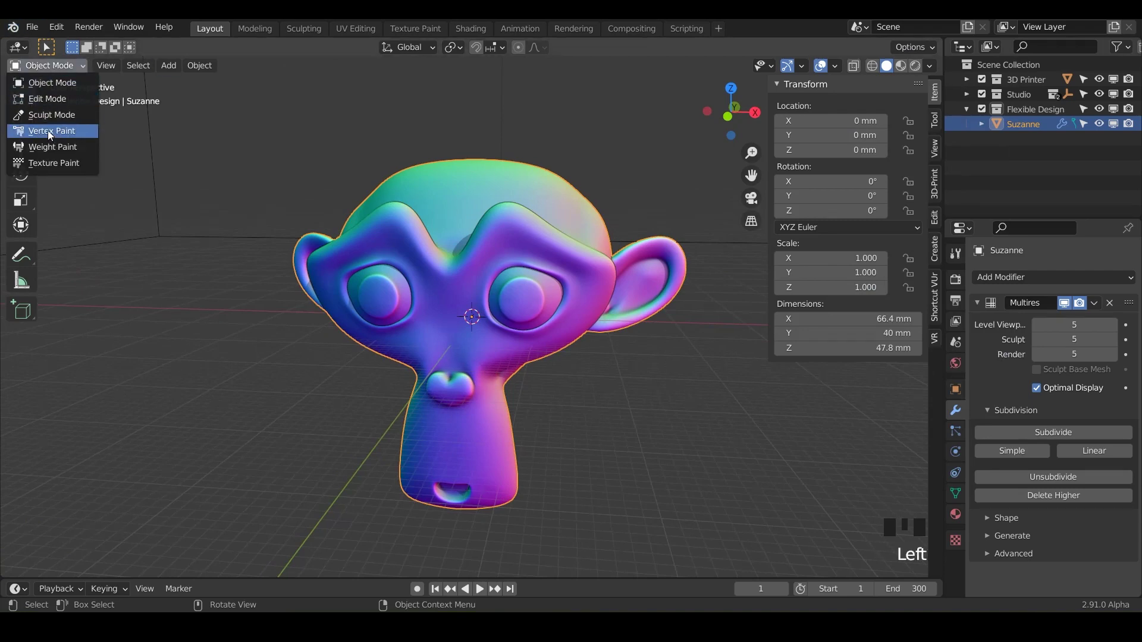
Enter Sculpt Mode, show brush names in the toolbar, and select Clay Strips.
click(47, 115)
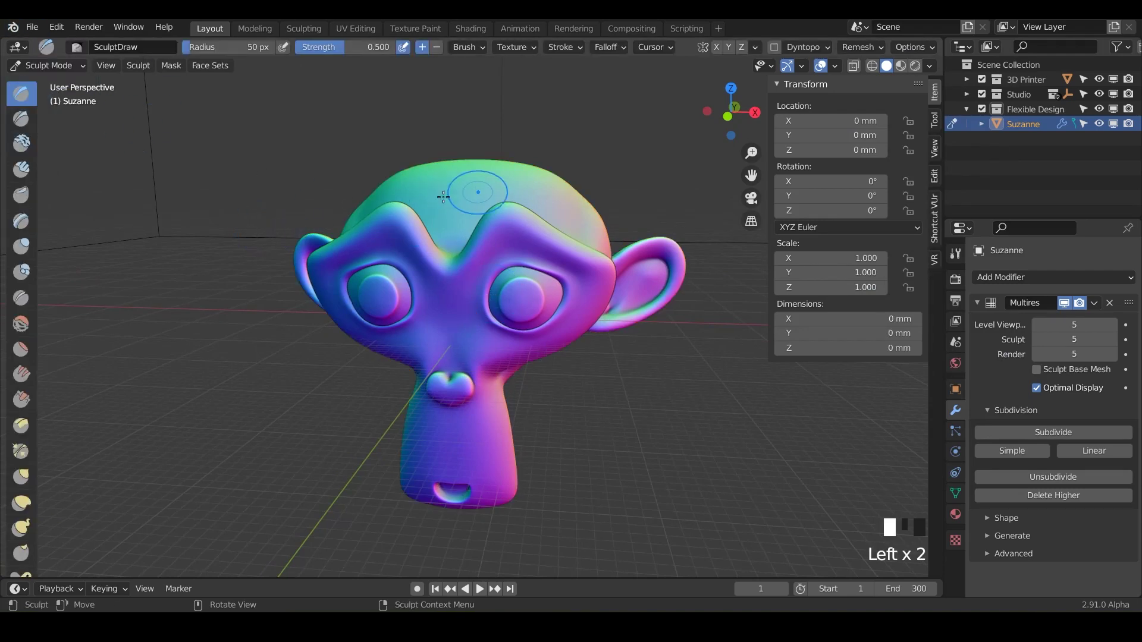
mouse_move(37, 150)
drag(42, 150, 141, 142)
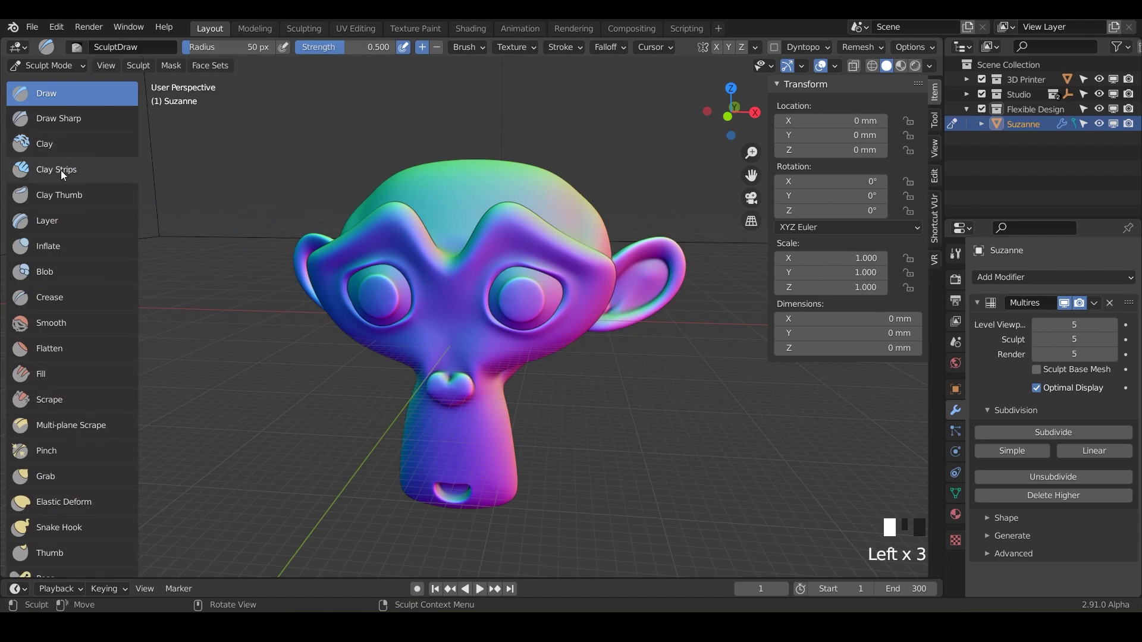
click(61, 171)
Paint Clay Strips strokes across the top and side of Suzanne's head.
middle_drag(452, 246, 479, 280)
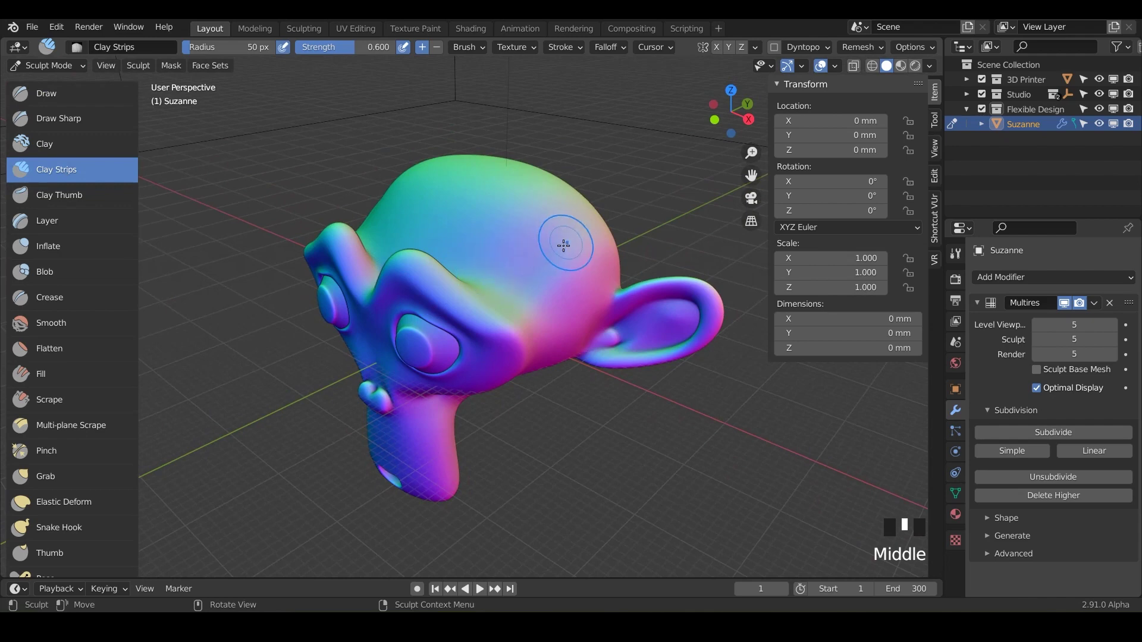
drag(520, 261, 580, 194)
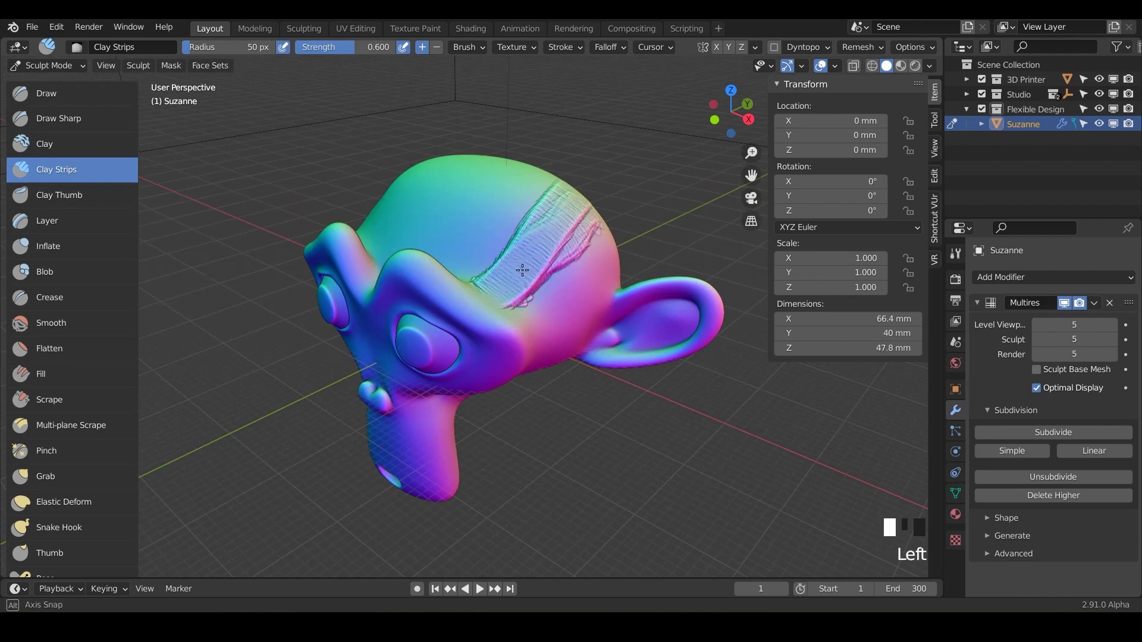
middle_drag(535, 223, 454, 266)
drag(454, 268, 420, 304)
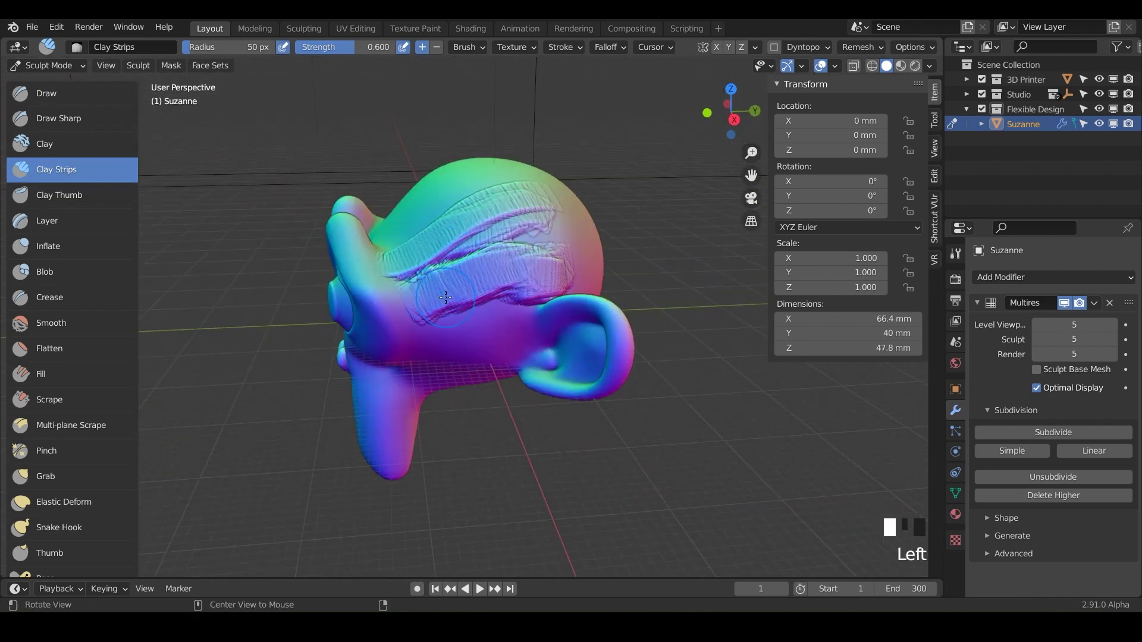
middle_drag(420, 303, 372, 292)
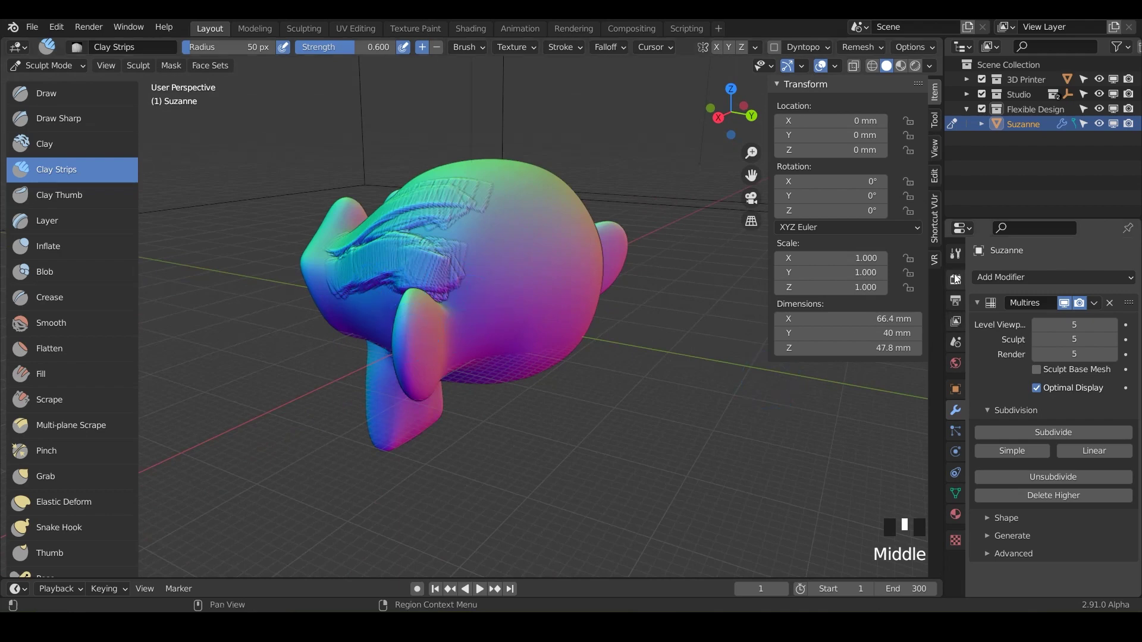
Raise the Clay Strips brush Autosmooth to about 0.866.
click(956, 254)
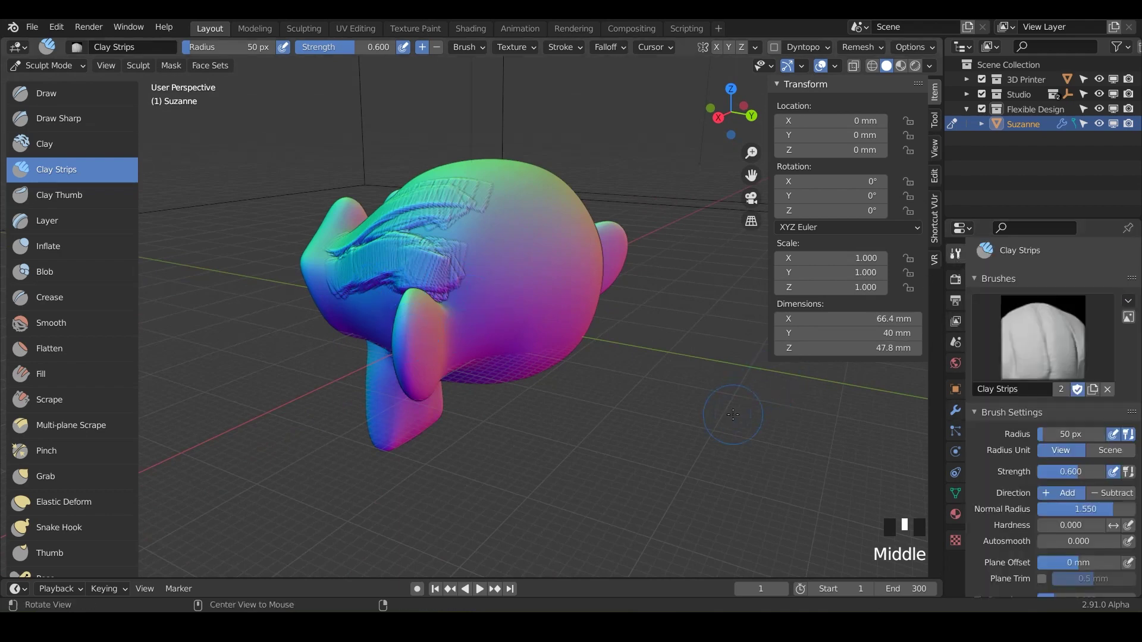
scroll(978, 512, down, 2)
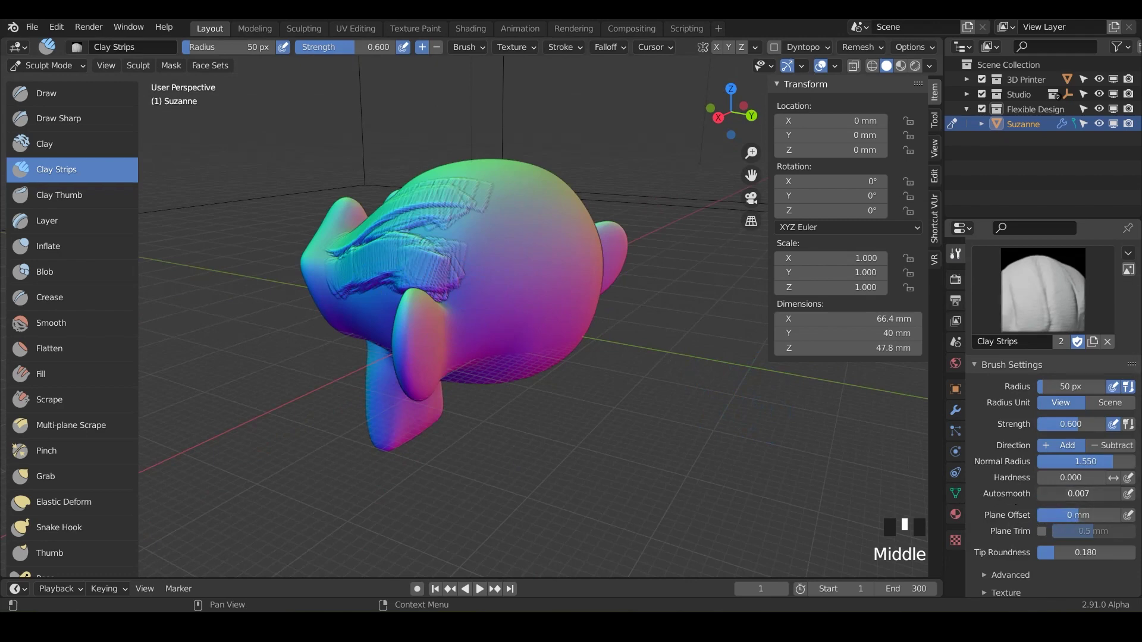
drag(1071, 493, 1084, 493)
middle_drag(397, 286, 428, 247)
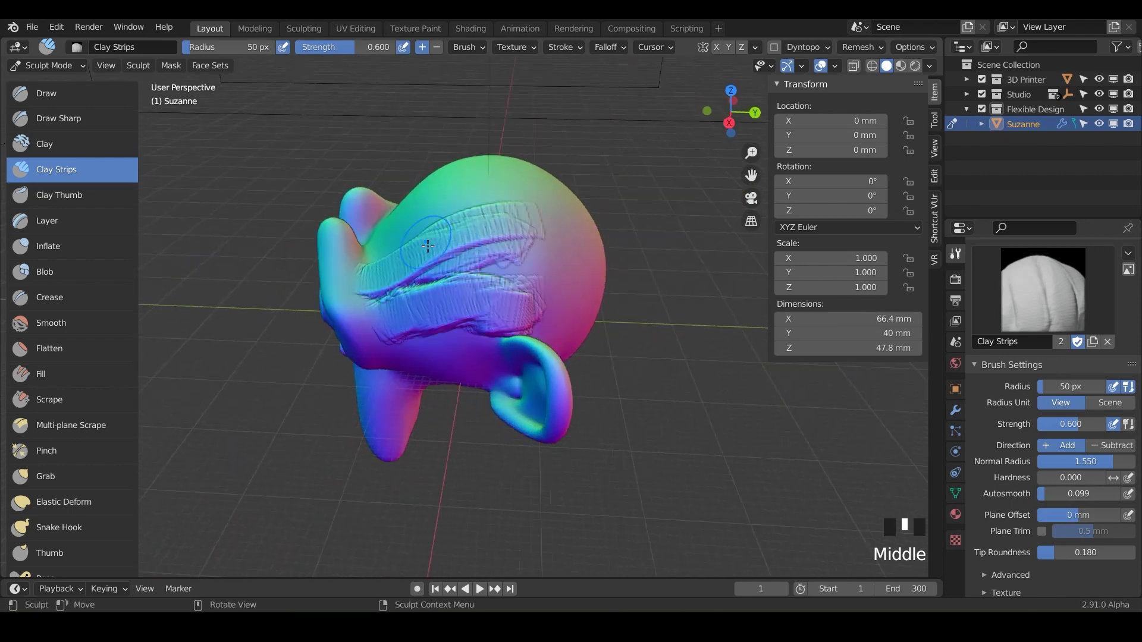
mouse_move(506, 210)
shift+mouse_down()
mouse_move(515, 220)
mouse_move(468, 232)
shift+mouse_up()
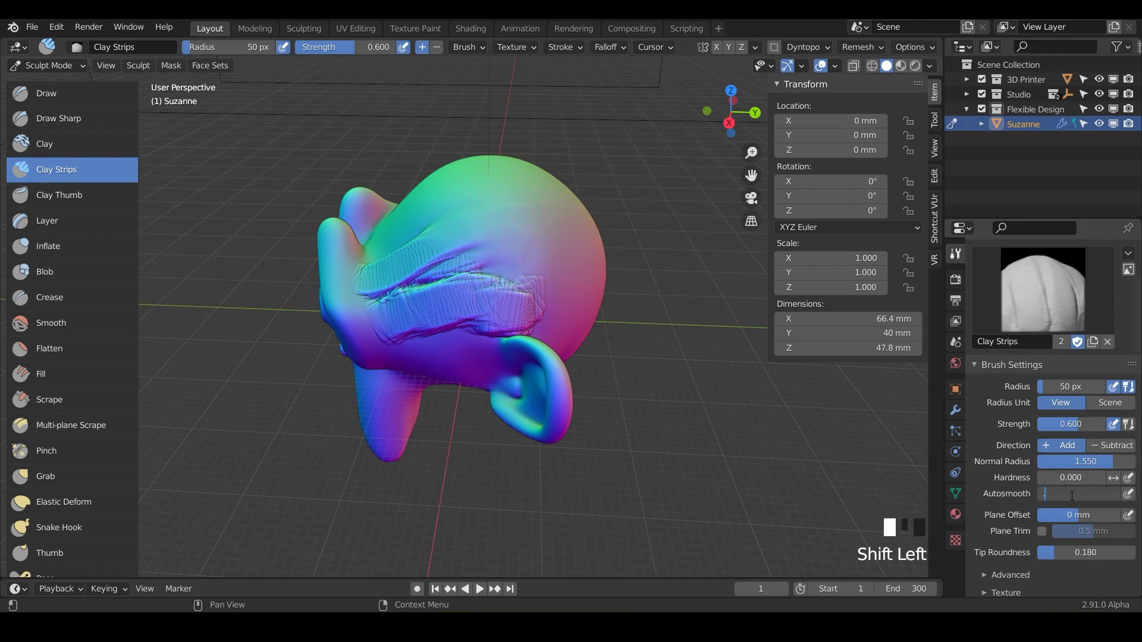
text(0.500)
Add Clay Strips strokes along the side and front of the head.
mouse_move(545, 266)
mouse_down()
mouse_move(487, 230)
mouse_move(565, 272)
mouse_move(464, 268)
mouse_up()
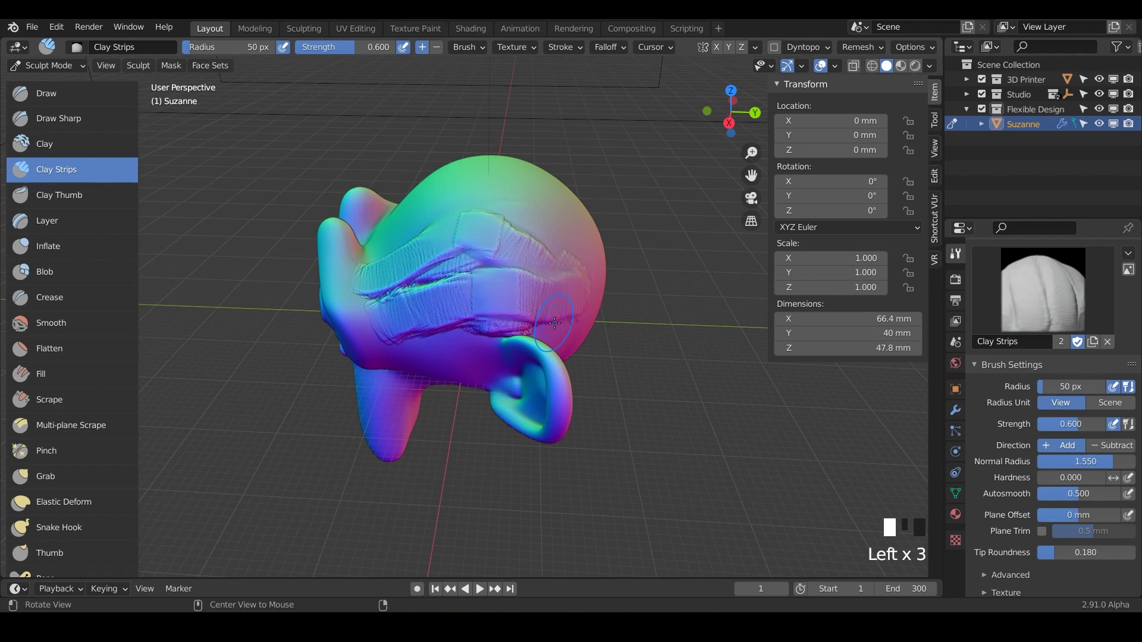
middle_drag(463, 268, 442, 273)
drag(441, 272, 491, 356)
drag(478, 237, 536, 367)
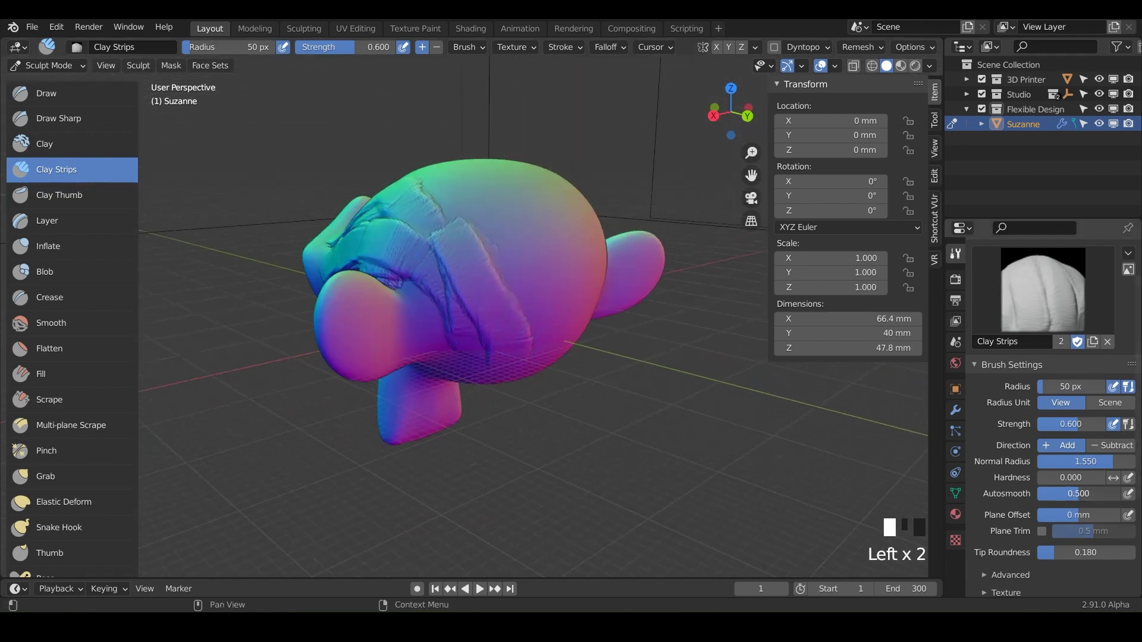
drag(447, 196, 487, 254)
Build up more clay strips over the back and lower head.
drag(504, 286, 536, 308)
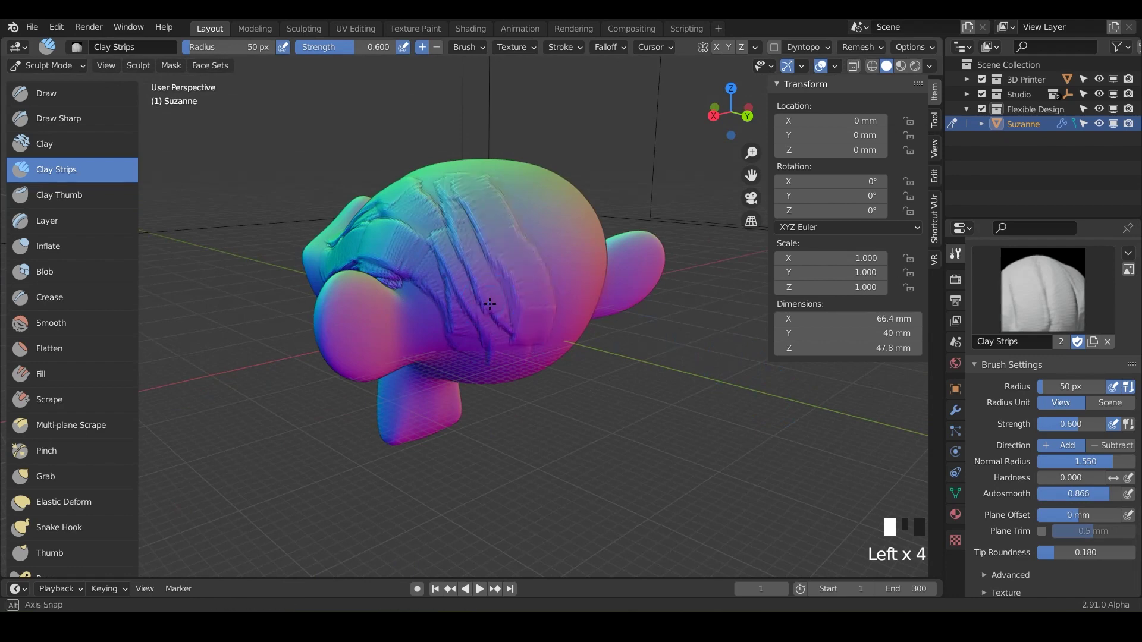
middle_drag(536, 308, 465, 215)
mouse_move(464, 214)
mouse_down()
mouse_move(559, 260)
mouse_move(553, 344)
mouse_up()
middle_drag(553, 343, 426, 273)
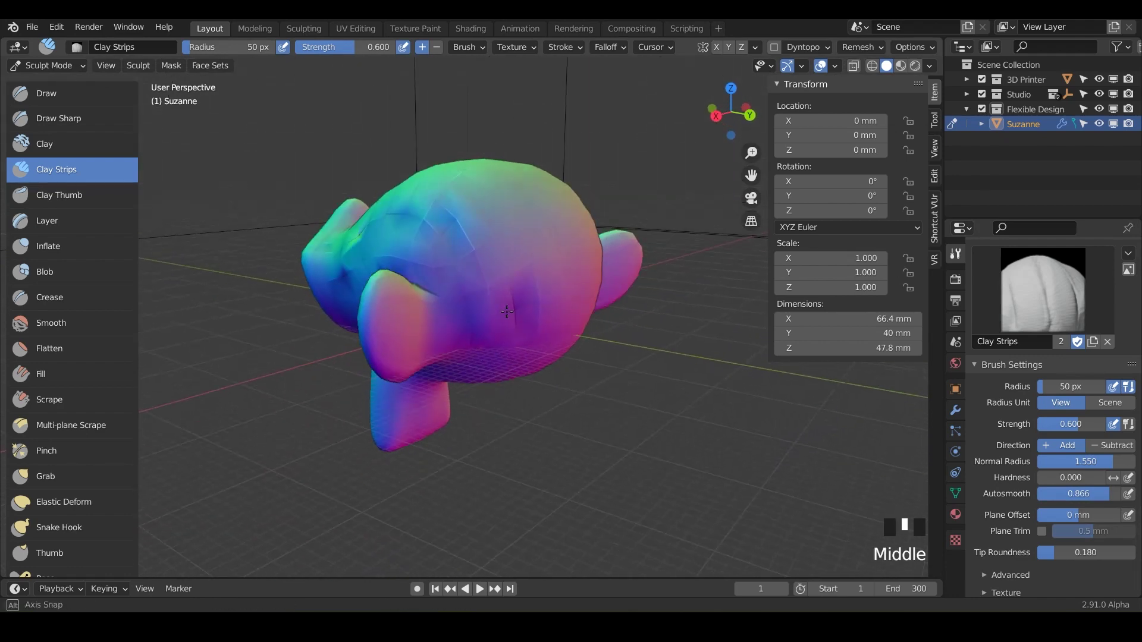
mouse_move(438, 286)
mouse_down()
mouse_move(516, 344)
mouse_move(505, 358)
mouse_move(530, 366)
mouse_up()
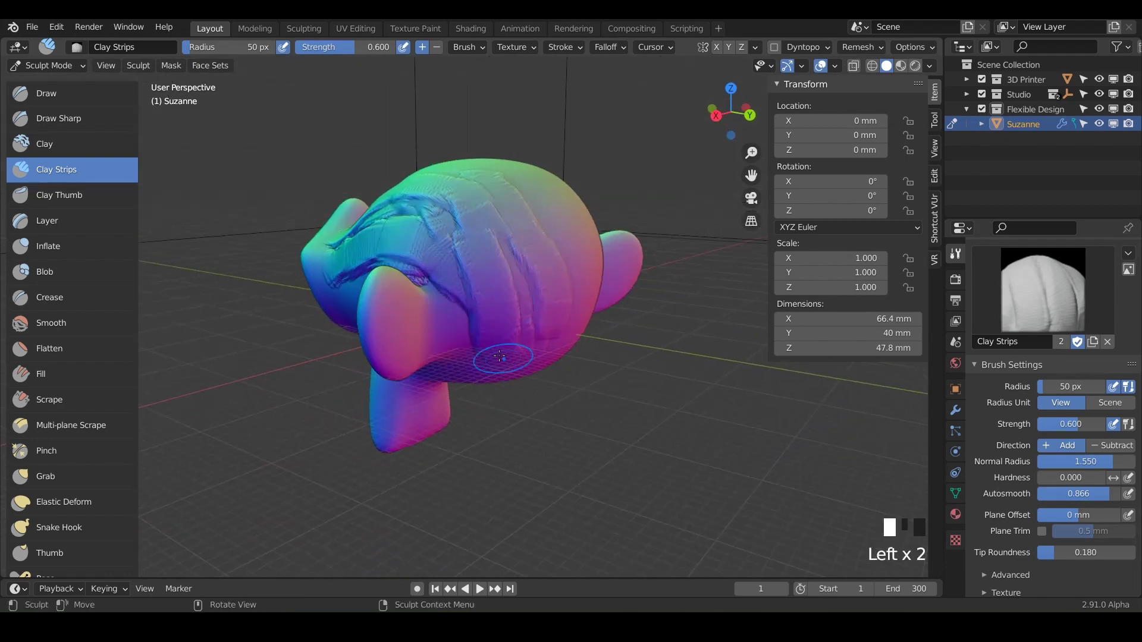
mouse_move(530, 366)
middle_down()
mouse_move(555, 310)
mouse_move(593, 273)
mouse_move(574, 275)
mouse_move(446, 211)
mouse_move(455, 241)
mouse_move(441, 312)
mouse_move(502, 332)
mouse_move(447, 307)
mouse_move(362, 307)
mouse_move(369, 323)
mouse_move(676, 353)
mouse_move(505, 319)
middle_up()
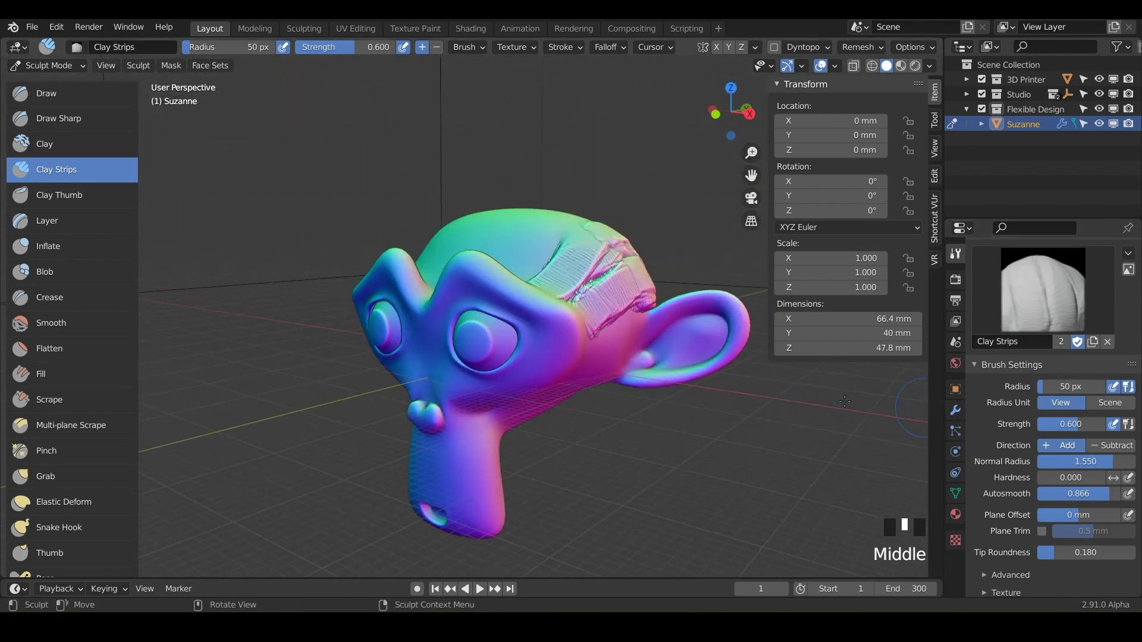
mouse_move(594, 346)
middle_down()
mouse_move(706, 364)
mouse_move(611, 361)
middle_up()
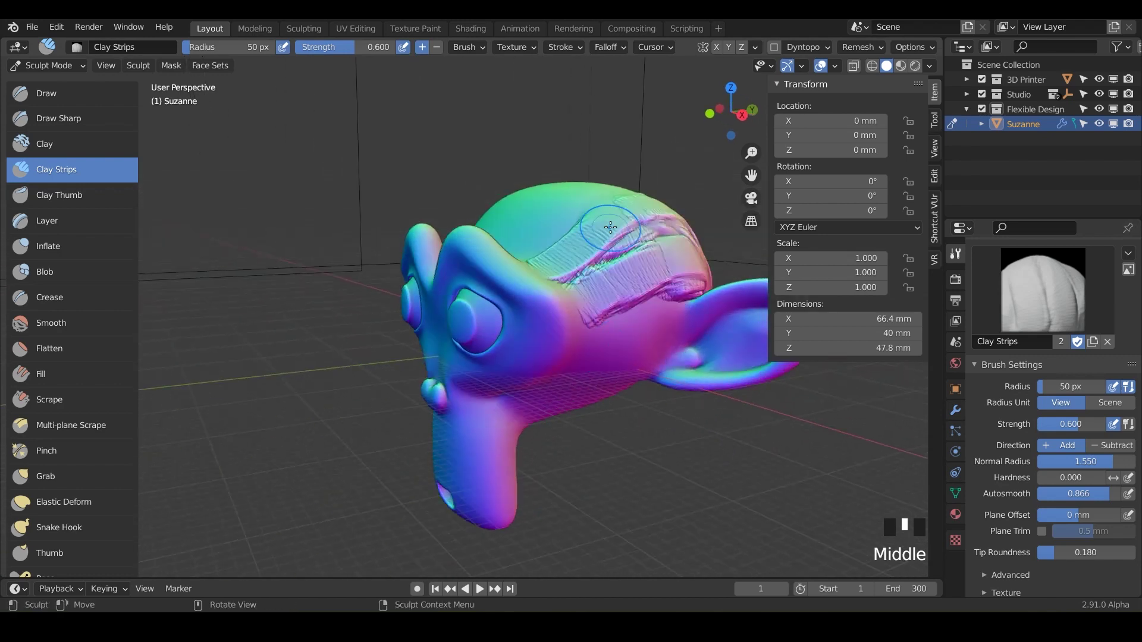
mouse_move(549, 302)
middle_down()
mouse_move(575, 273)
mouse_move(535, 268)
middle_up()
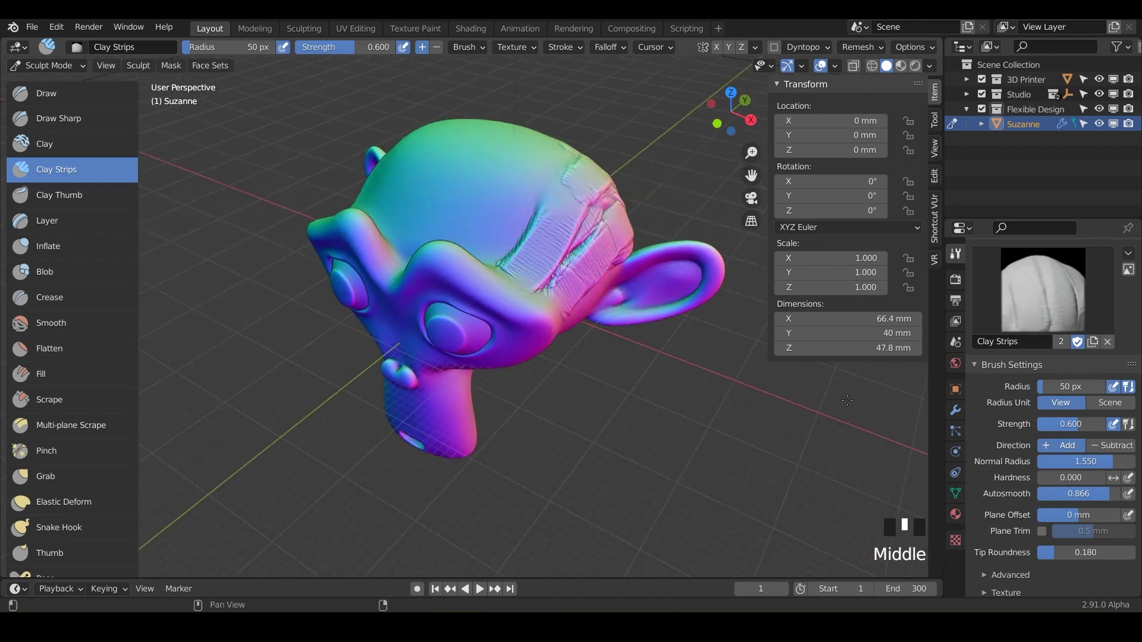
Replace Suzanne's Multires modifier with a fresh one subdivided to level 5.
click(953, 411)
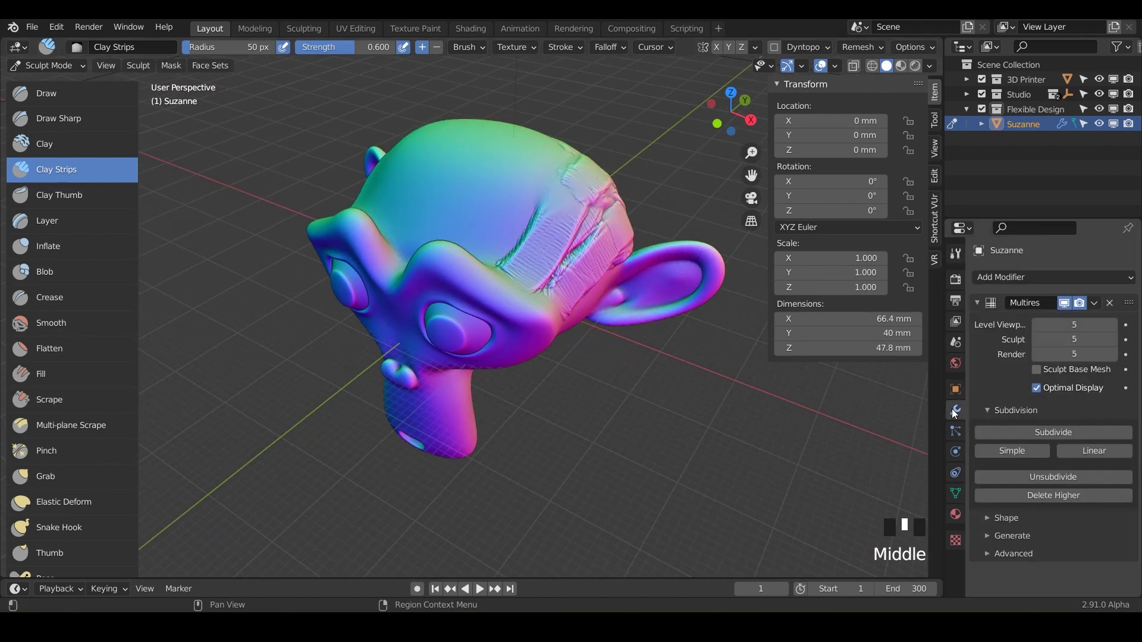
click(1110, 304)
middle_drag(571, 303, 595, 306)
click(1002, 280)
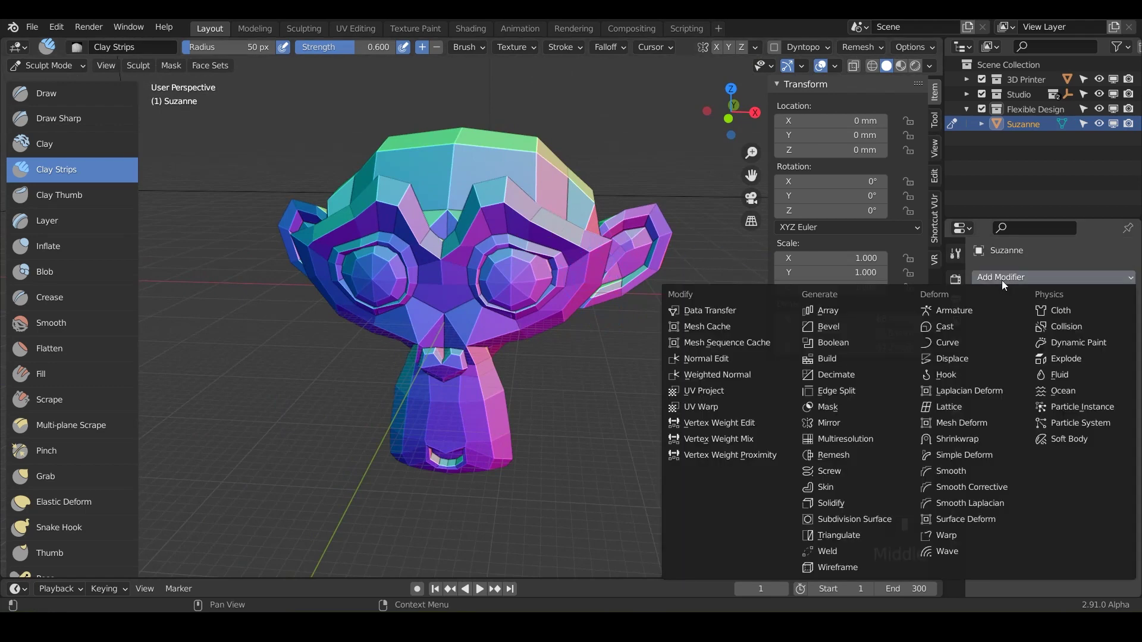
click(864, 440)
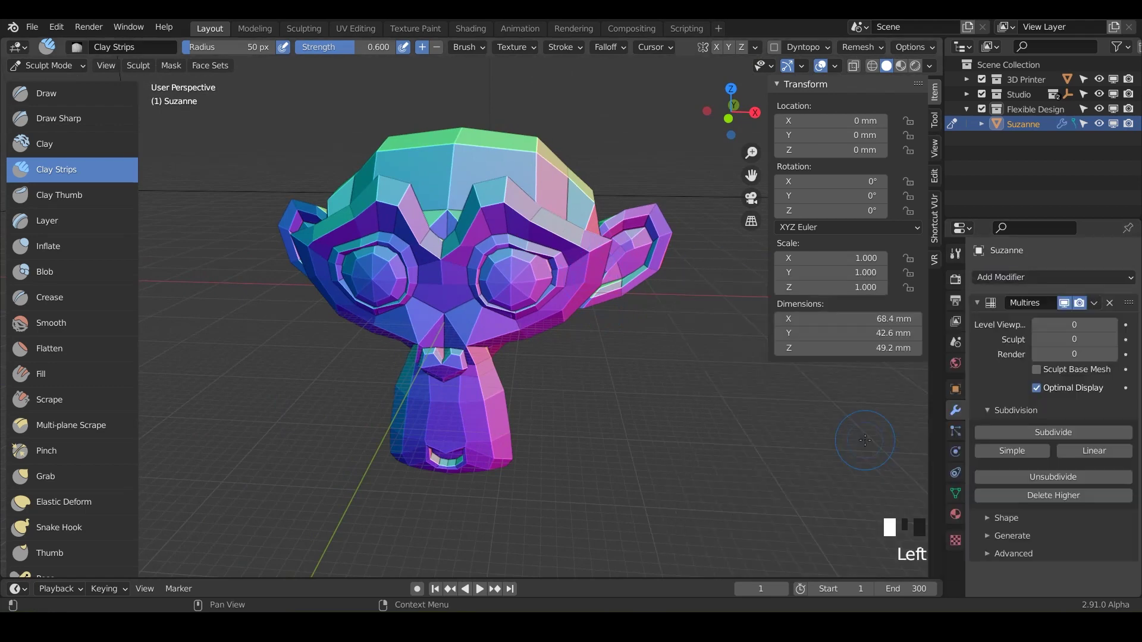
click(1030, 432)
click(1029, 432)
click(1030, 432)
click(1029, 432)
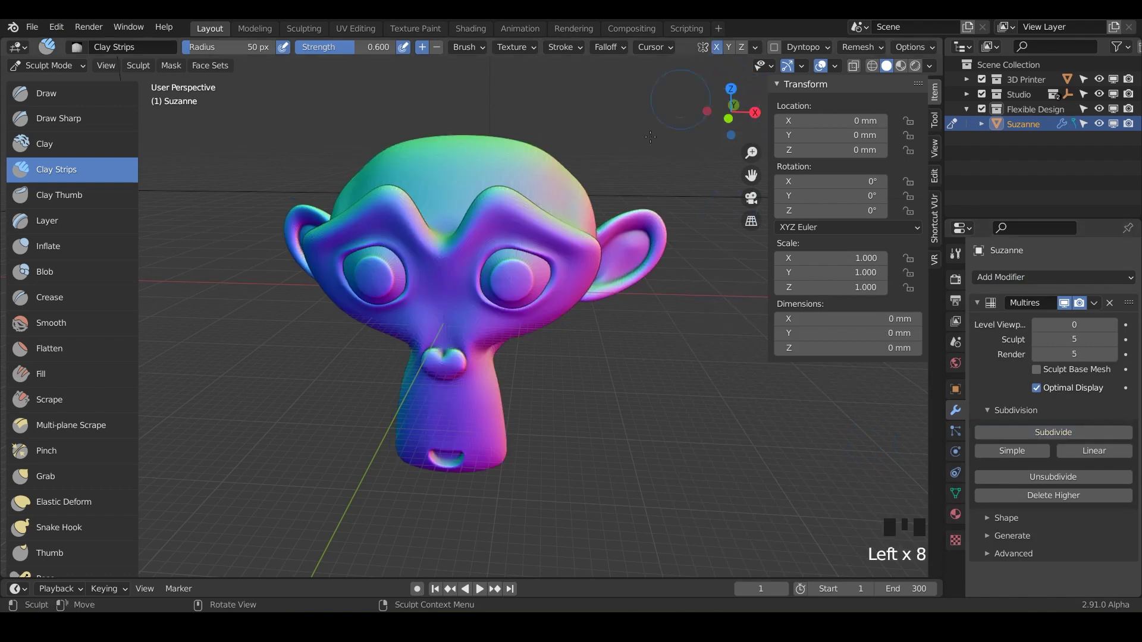
Build clay under the snout, then smooth the jaw and chin creases.
mouse_move(490, 227)
shift+middle_down()
mouse_move(578, 315)
mouse_move(526, 357)
shift+middle_up()
drag(502, 339, 511, 390)
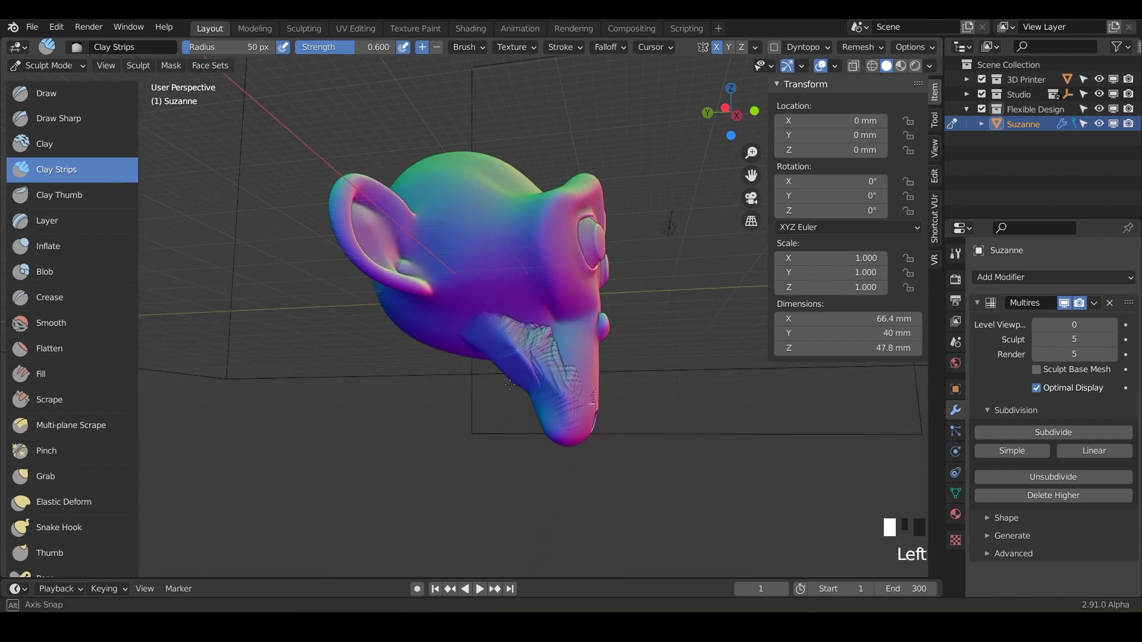
mouse_move(511, 390)
middle_down()
mouse_move(515, 418)
mouse_move(535, 380)
mouse_move(493, 356)
mouse_move(467, 369)
middle_up()
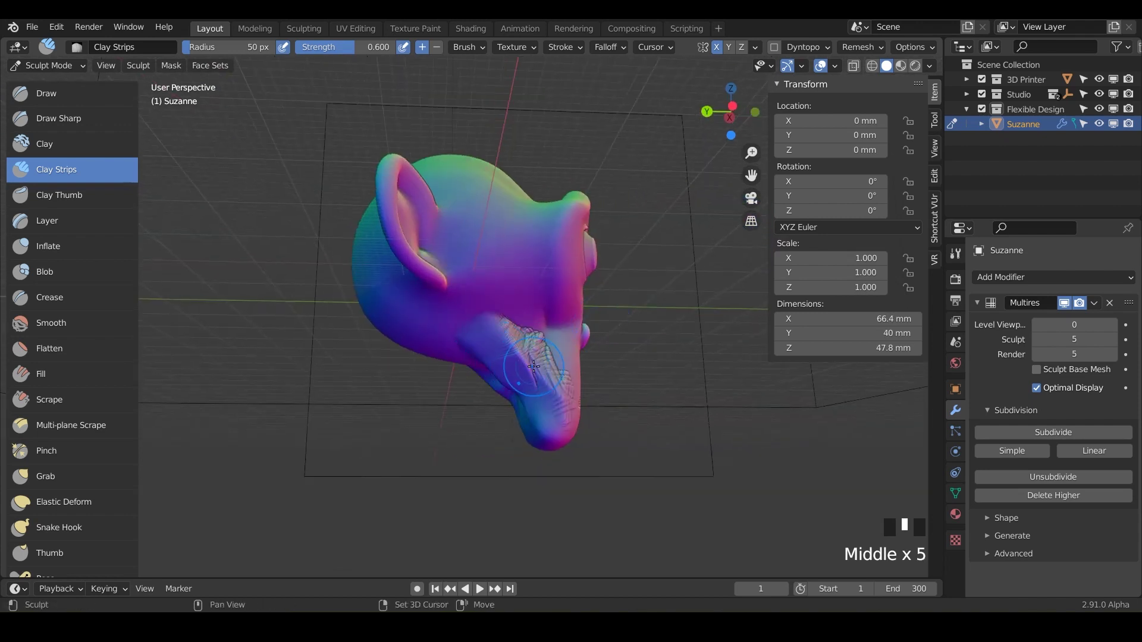
shift+drag(534, 365, 527, 332)
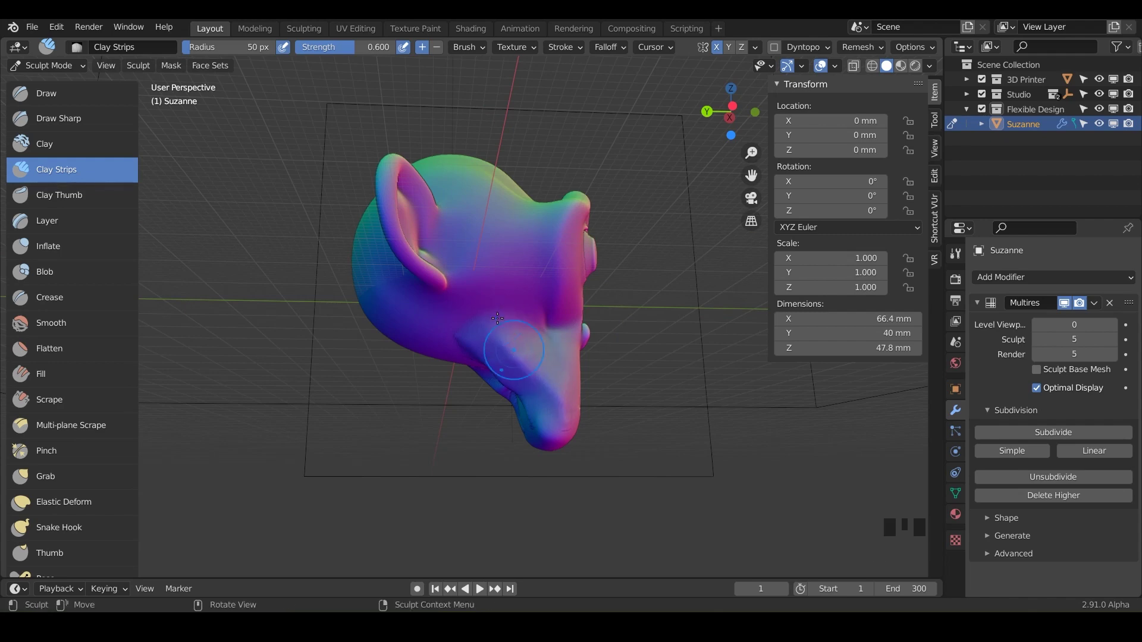
middle_drag(506, 290, 470, 391)
shift+drag(436, 413, 441, 437)
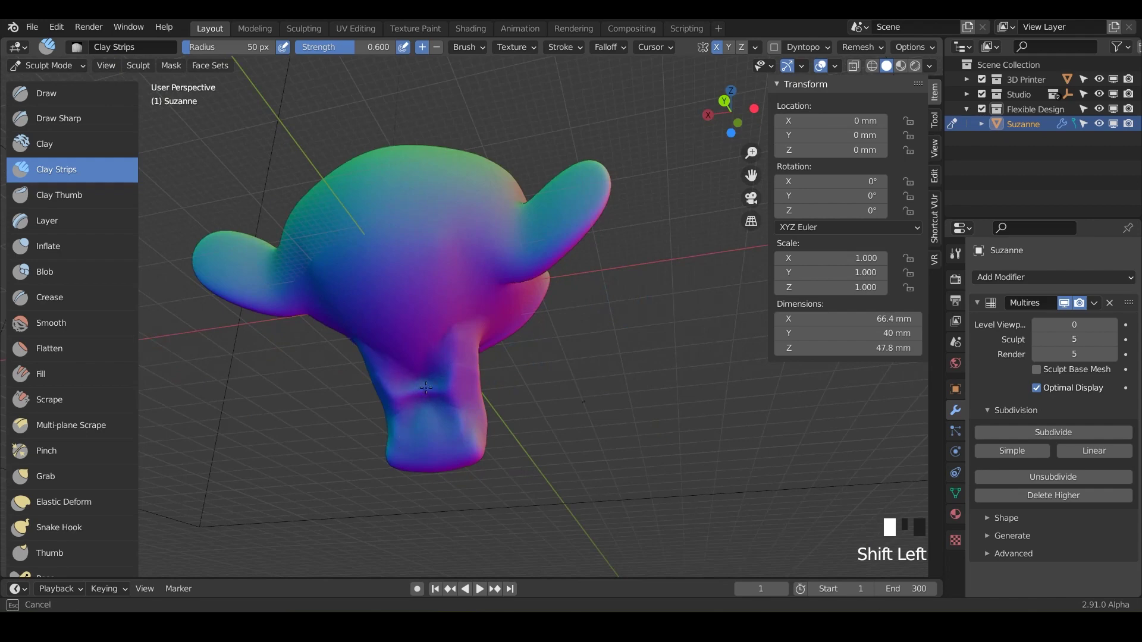
mouse_move(425, 387)
middle_down()
mouse_move(538, 384)
mouse_move(471, 371)
mouse_move(558, 412)
mouse_move(500, 384)
mouse_move(447, 406)
middle_up()
drag(446, 406, 444, 351)
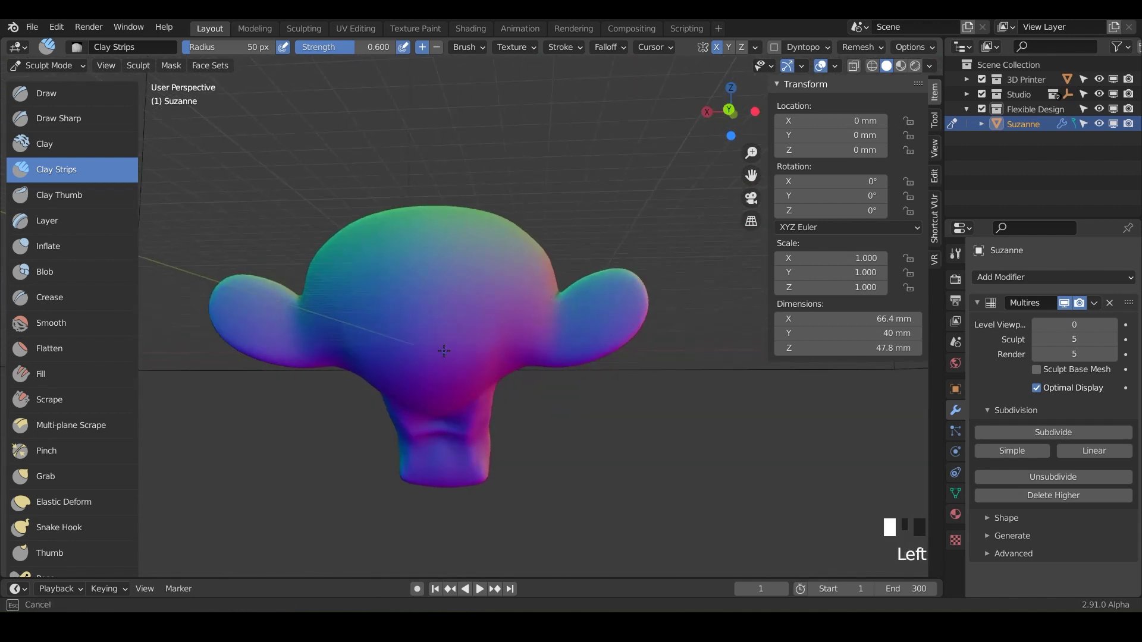
drag(452, 417, 451, 415)
middle_drag(451, 415, 446, 384)
click(446, 382)
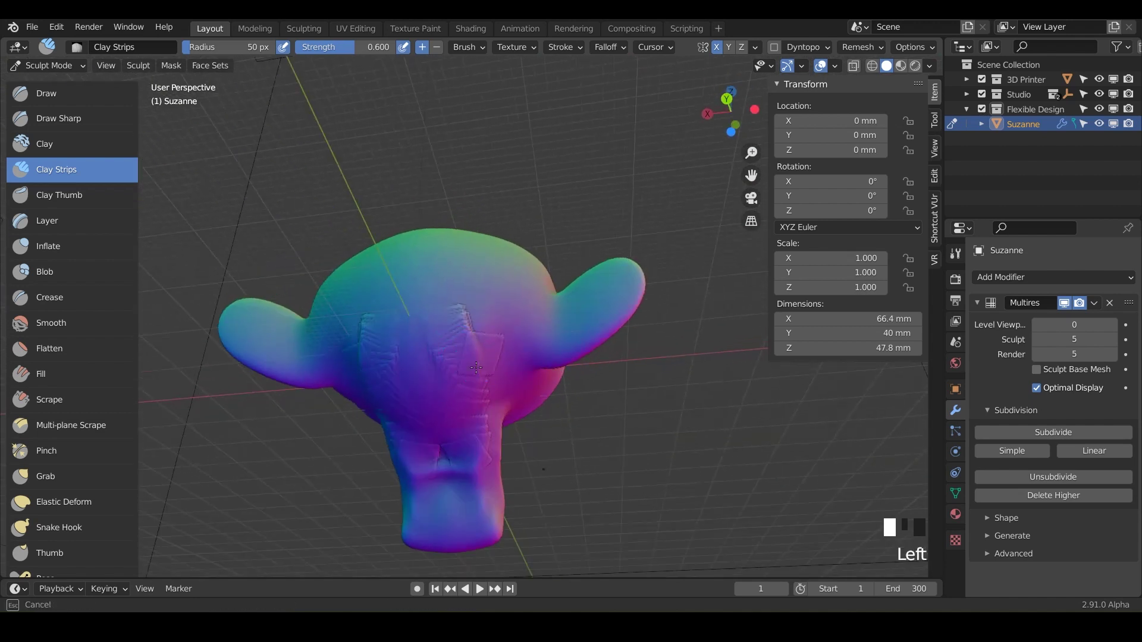
click(474, 315)
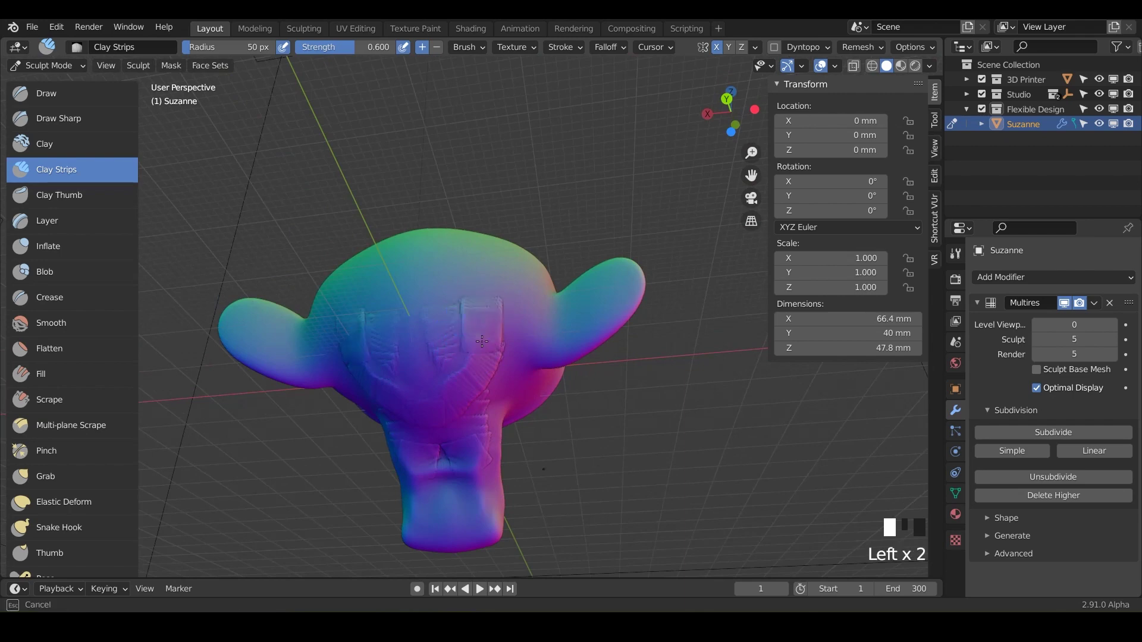
drag(483, 317, 471, 326)
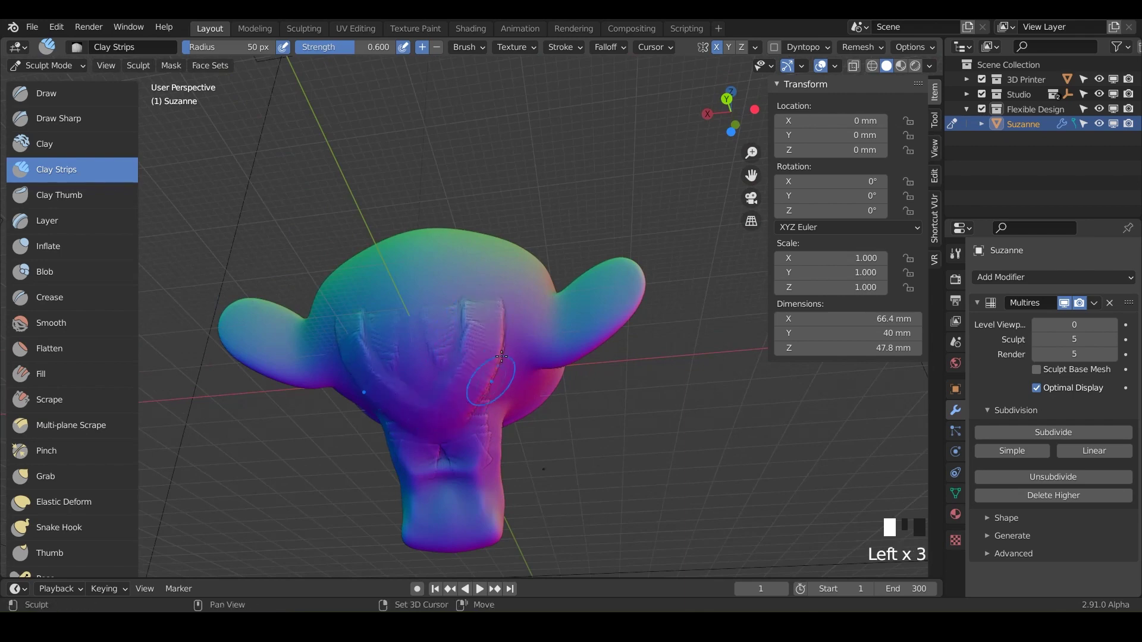
shift+drag(437, 415, 504, 312)
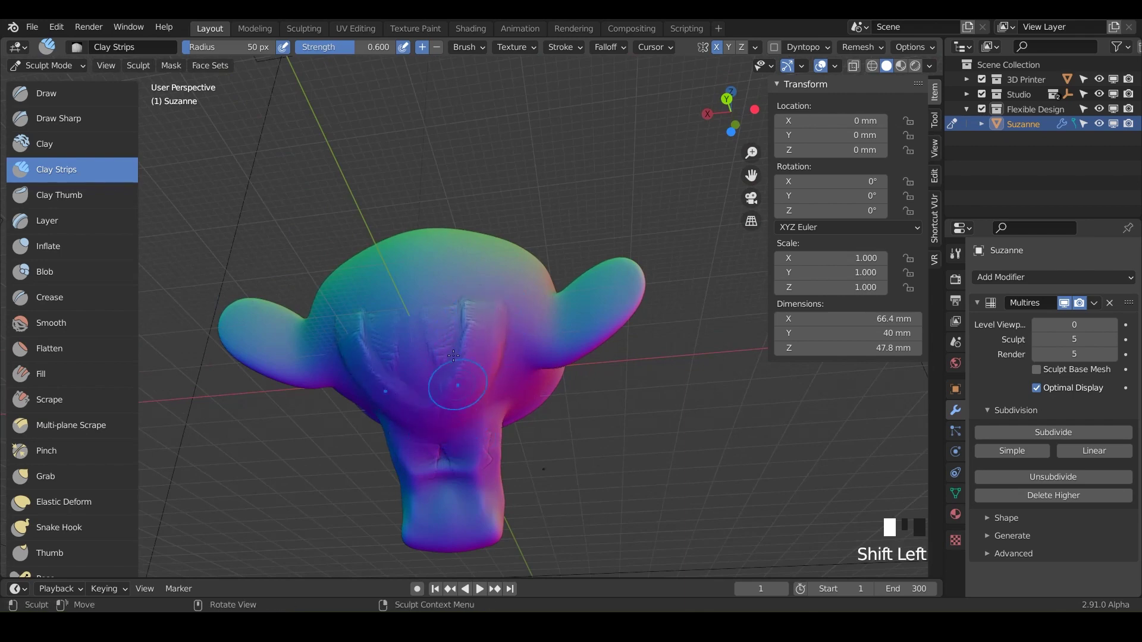
key(ctrl+z)
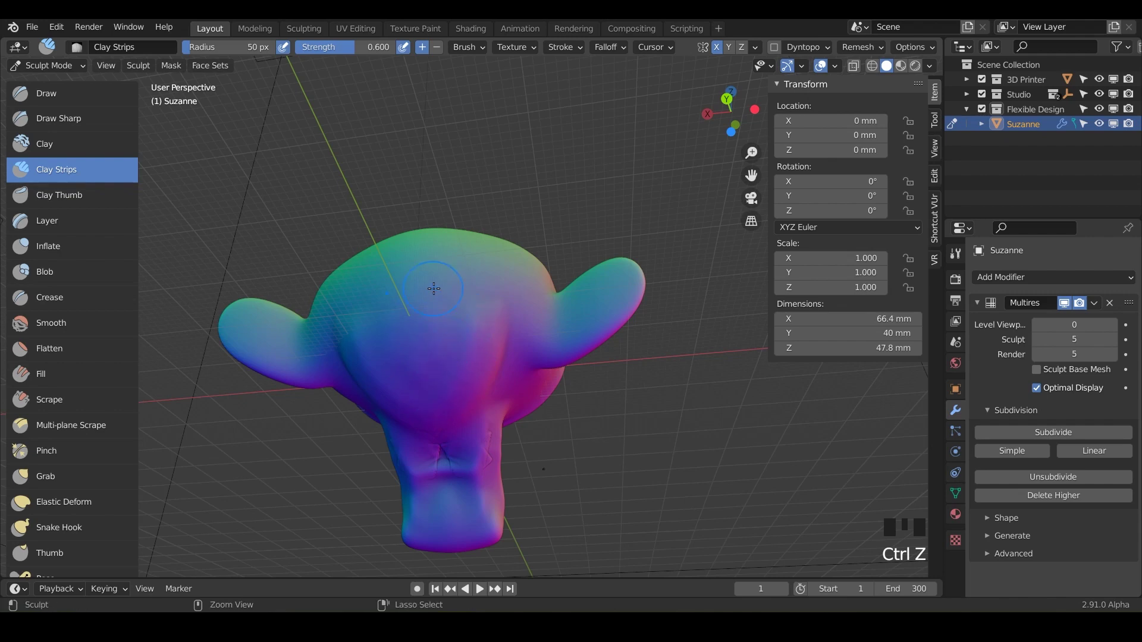
Carve mirrored Clay Strips grooves across the back of the head.
middle_drag(434, 287, 433, 369)
mouse_move(339, 268)
ctrl+mouse_down()
mouse_move(384, 357)
mouse_move(465, 308)
mouse_move(490, 250)
ctrl+mouse_up()
ctrl+drag(440, 325, 496, 227)
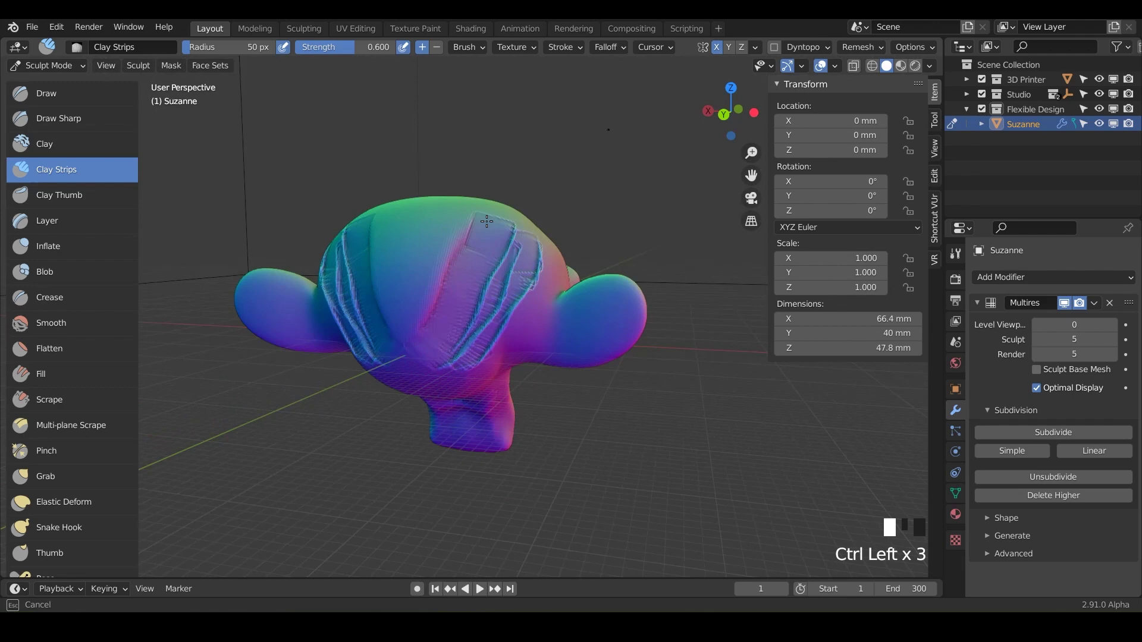
ctrl+drag(472, 362, 513, 241)
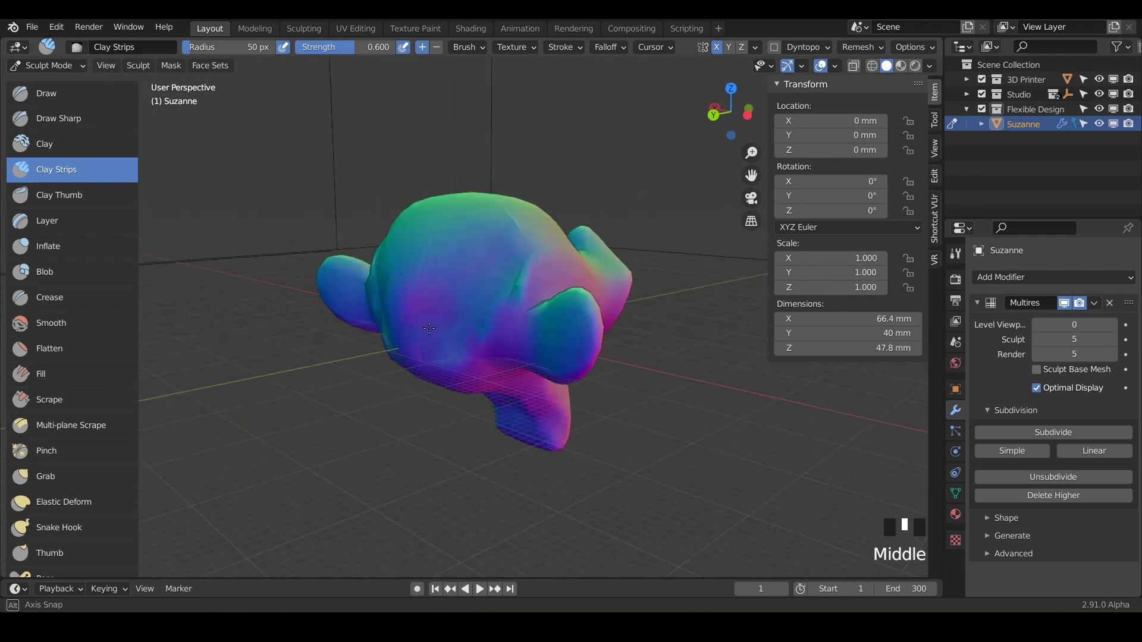
middle_drag(501, 283, 522, 253)
Carve a sharper ridge, then smooth the carved grooves into soft dents.
shift+drag(517, 243, 522, 253)
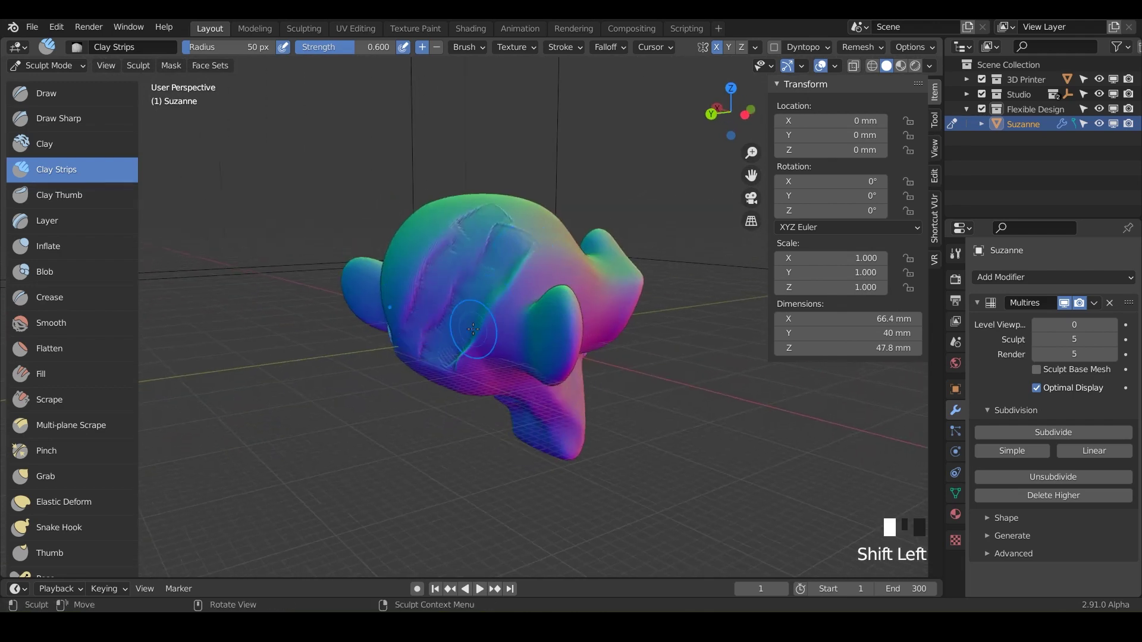
shift+drag(486, 305, 429, 384)
ctrl+drag(499, 339, 546, 223)
ctrl+drag(448, 335, 512, 259)
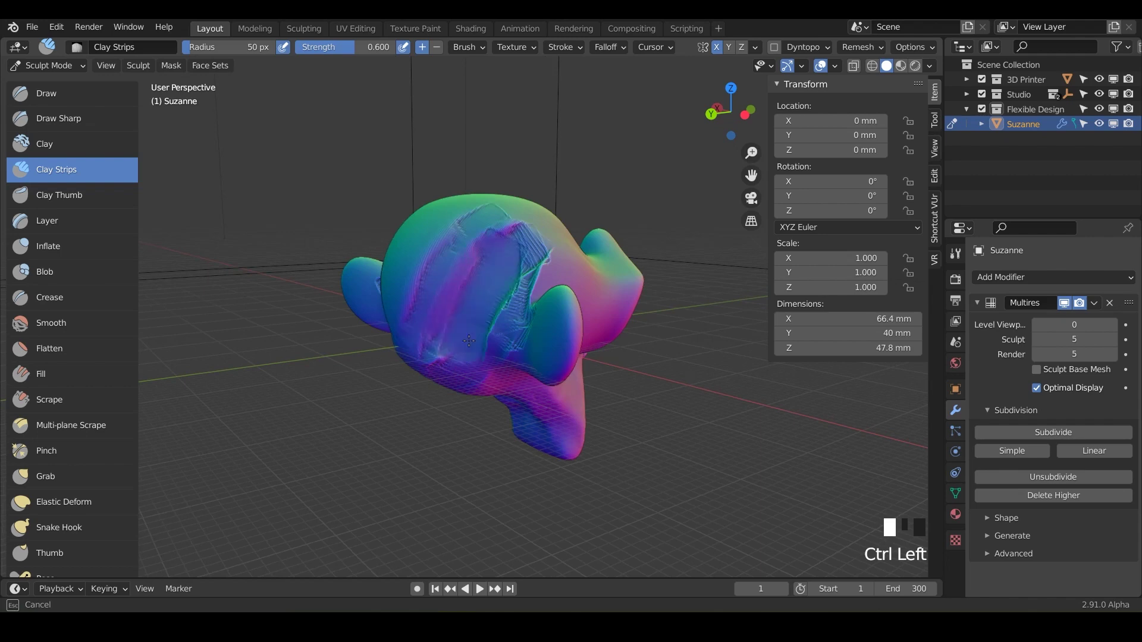
middle_drag(513, 260, 584, 274)
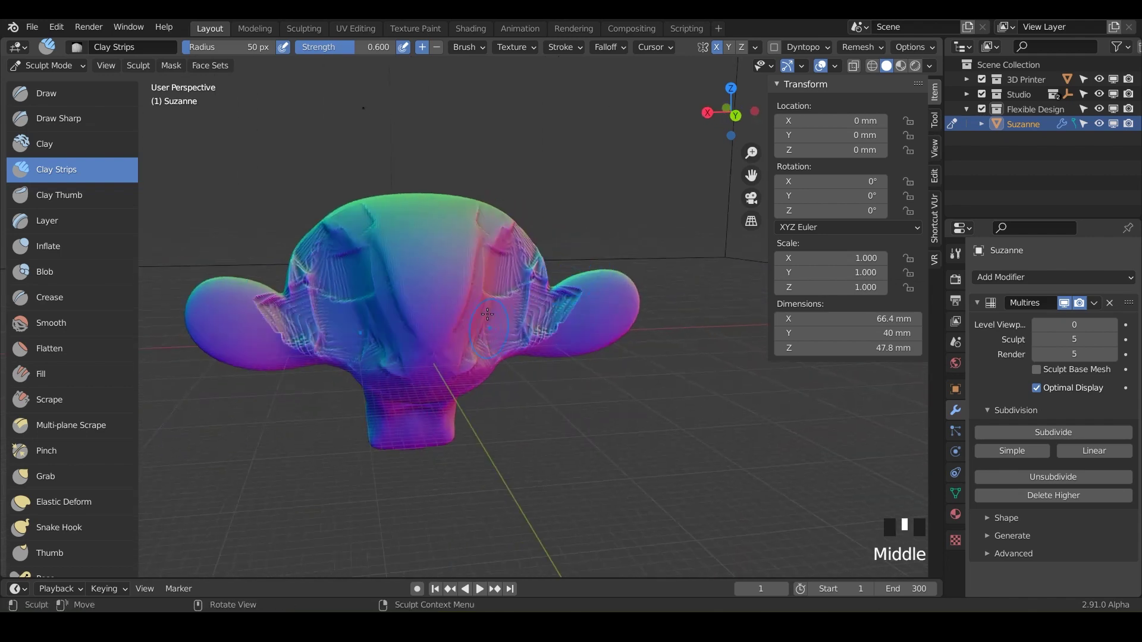
shift+drag(487, 314, 457, 345)
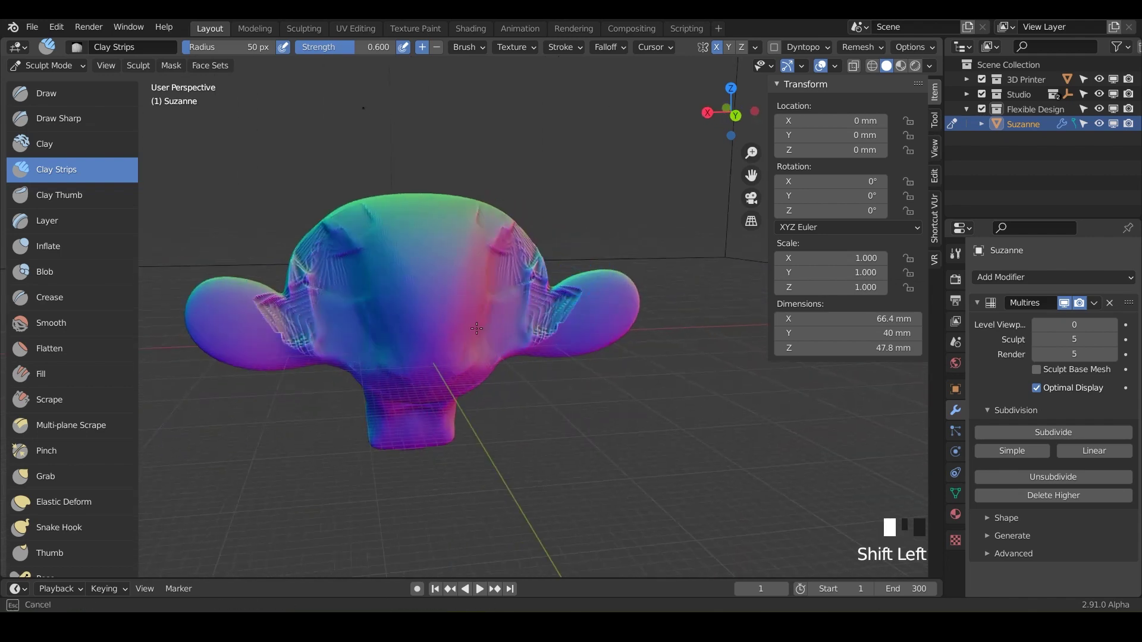
middle_drag(468, 385, 546, 338)
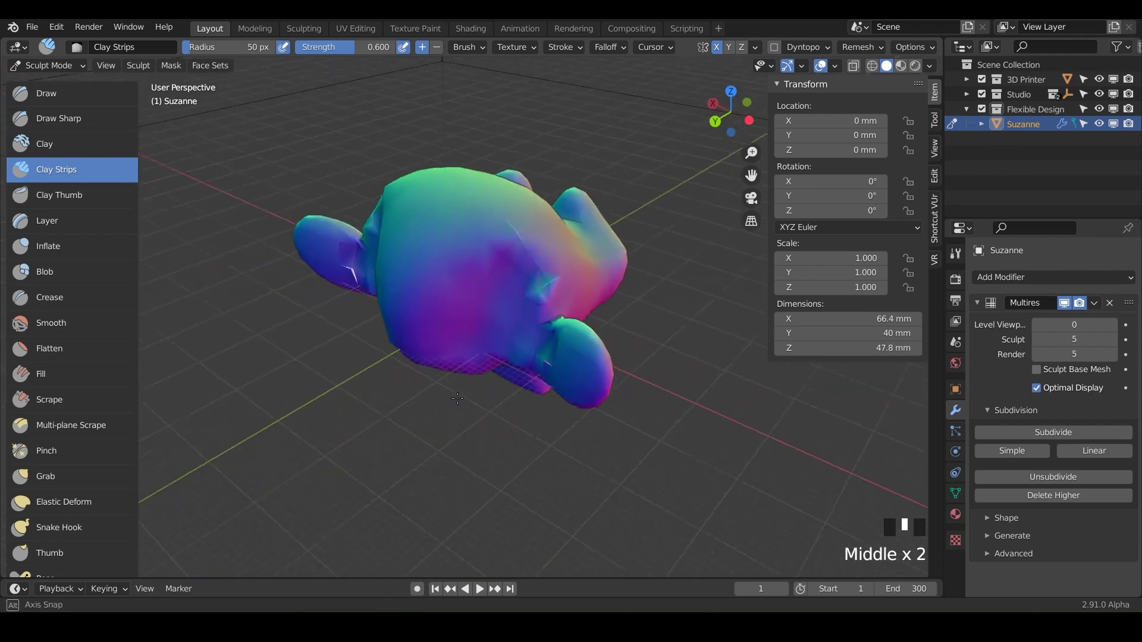
shift+drag(544, 338, 537, 319)
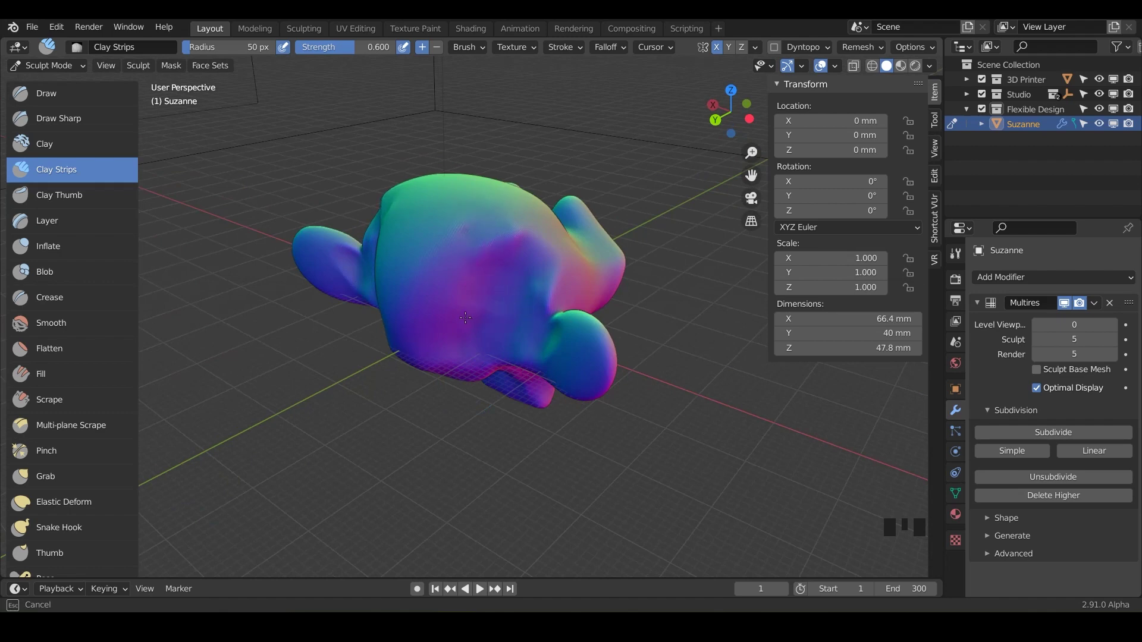
Undo the clay marks around Suzanne's mouth.
mouse_move(550, 335)
middle_down()
mouse_move(565, 347)
mouse_move(554, 419)
mouse_move(549, 400)
middle_up()
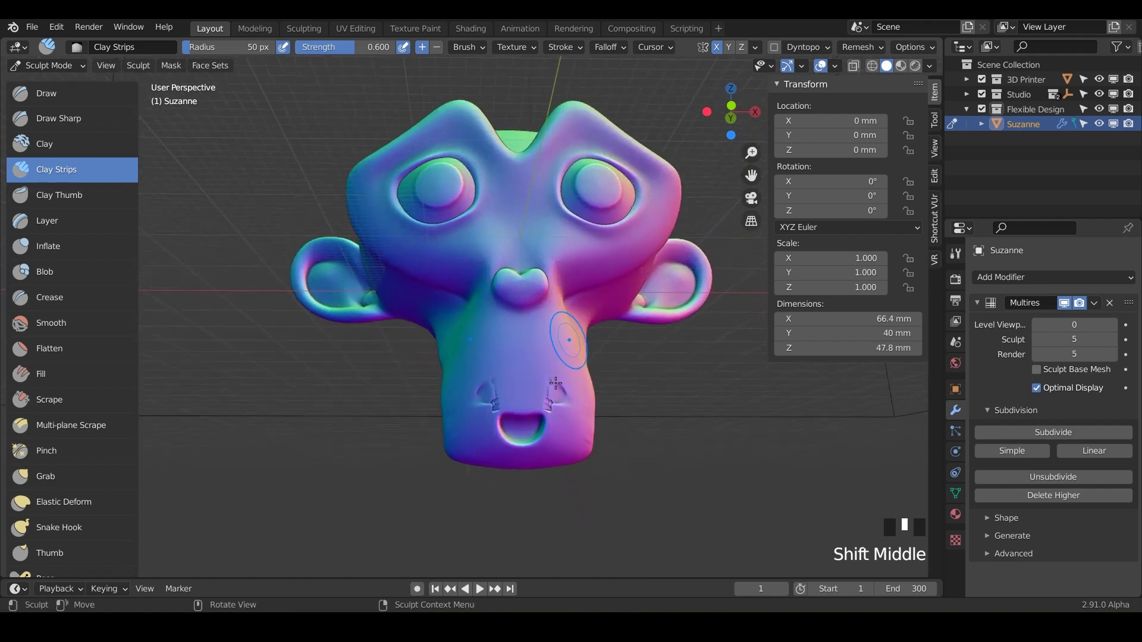
mouse_move(549, 400)
shift+mouse_down()
mouse_move(561, 408)
mouse_move(536, 420)
mouse_move(536, 330)
mouse_move(574, 407)
shift+mouse_up()
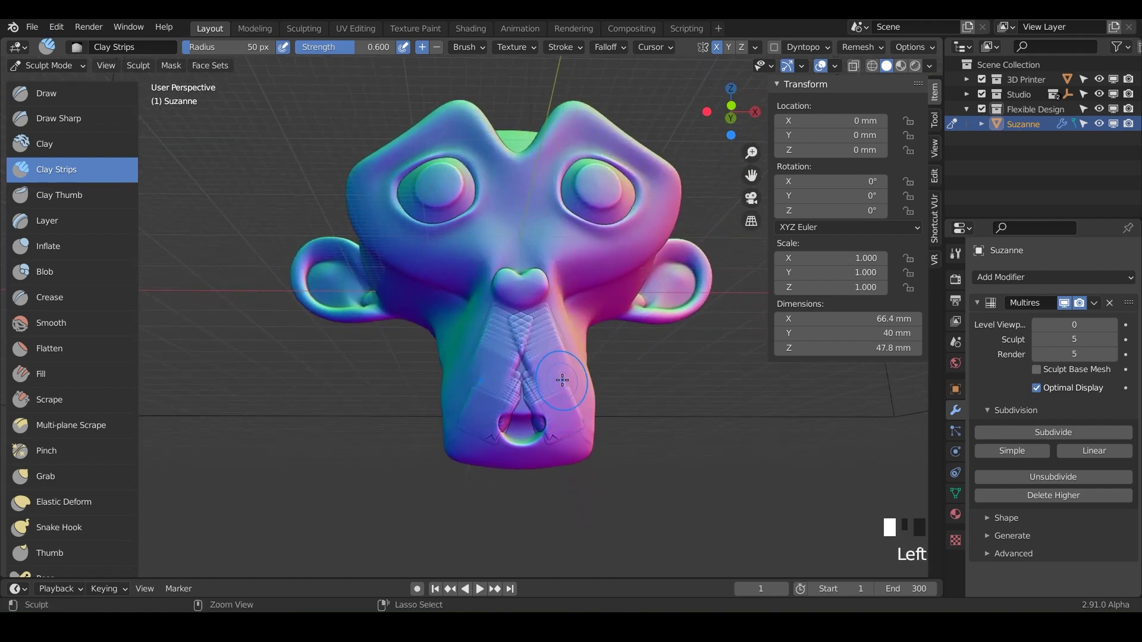
key(ctrl+z)
Build clay strips across the top of the head and the forehead.
middle_drag(562, 380, 446, 366)
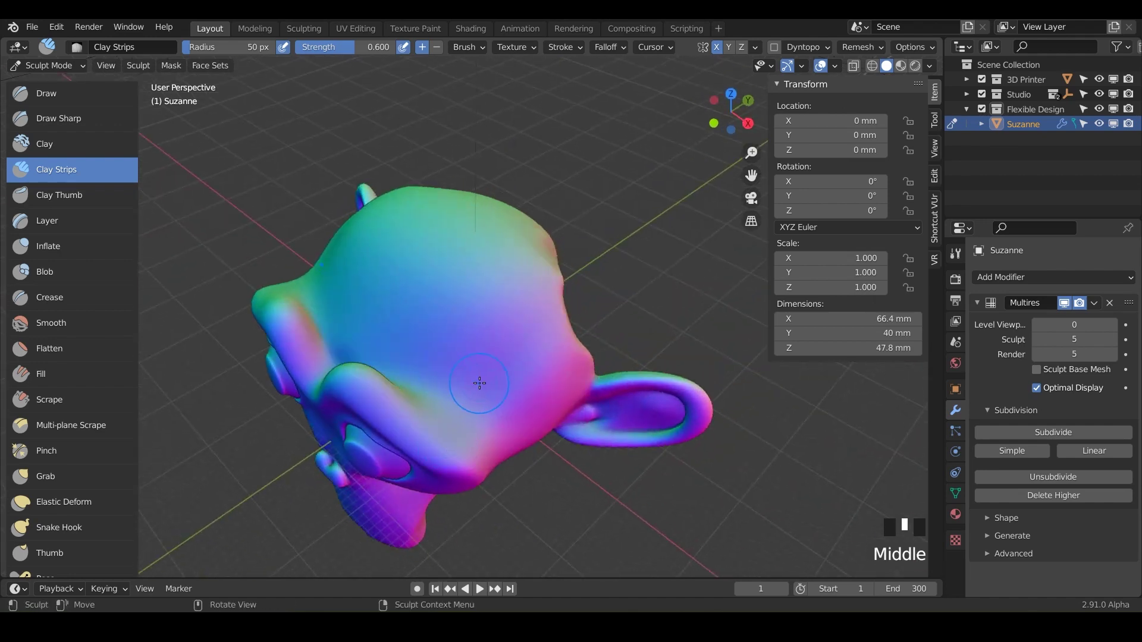
drag(480, 383, 355, 258)
drag(498, 361, 383, 232)
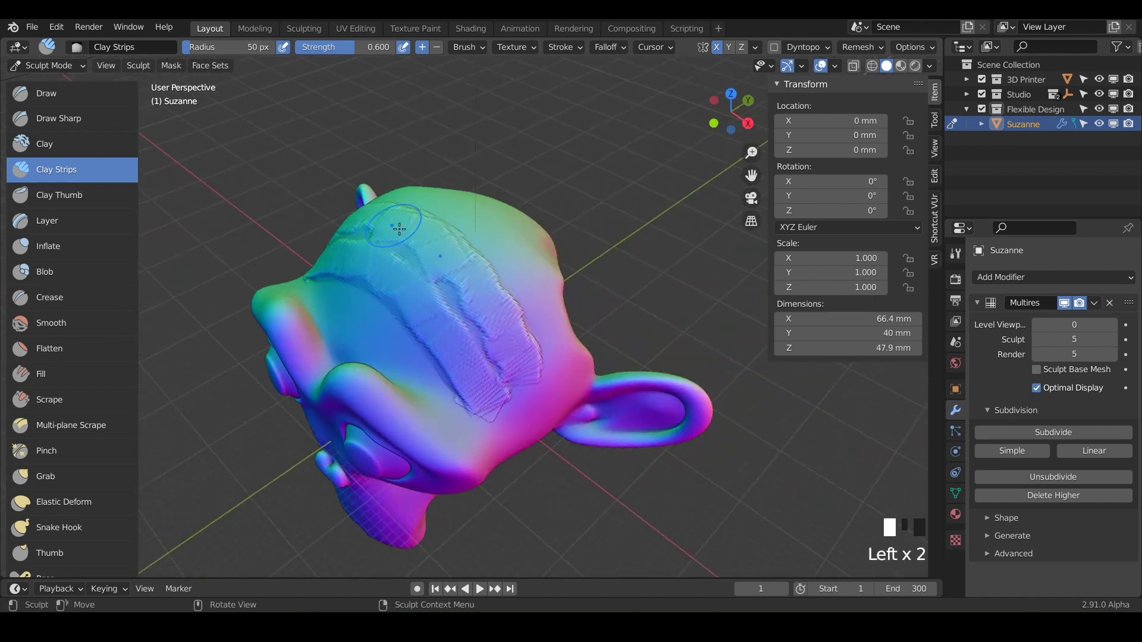
middle_drag(459, 279, 573, 301)
drag(620, 323, 544, 348)
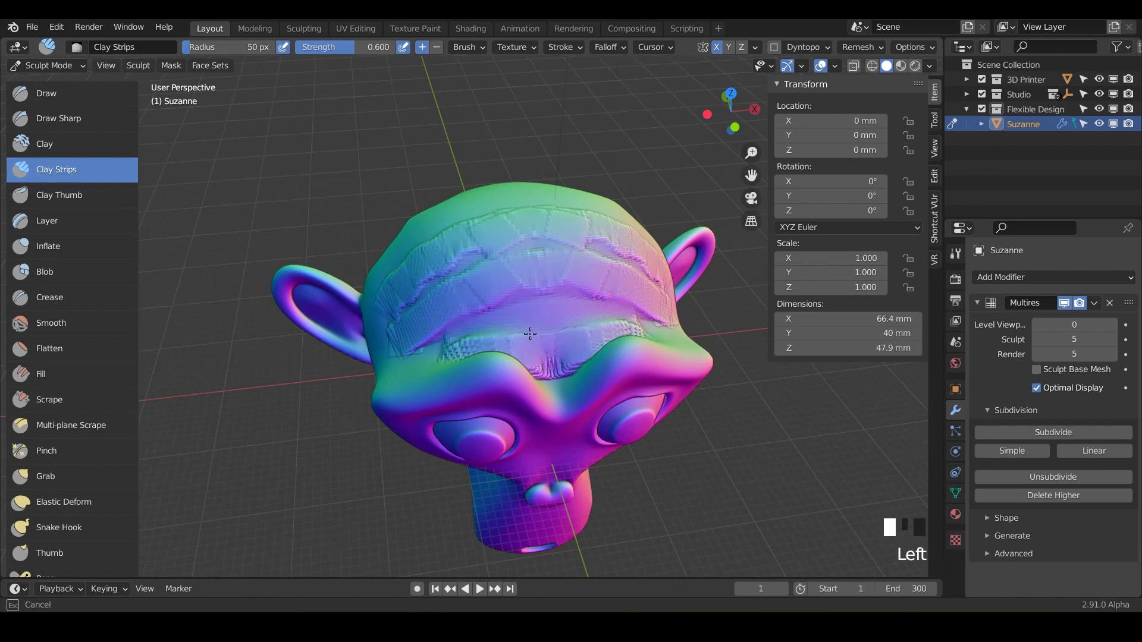
middle_drag(545, 347, 518, 268)
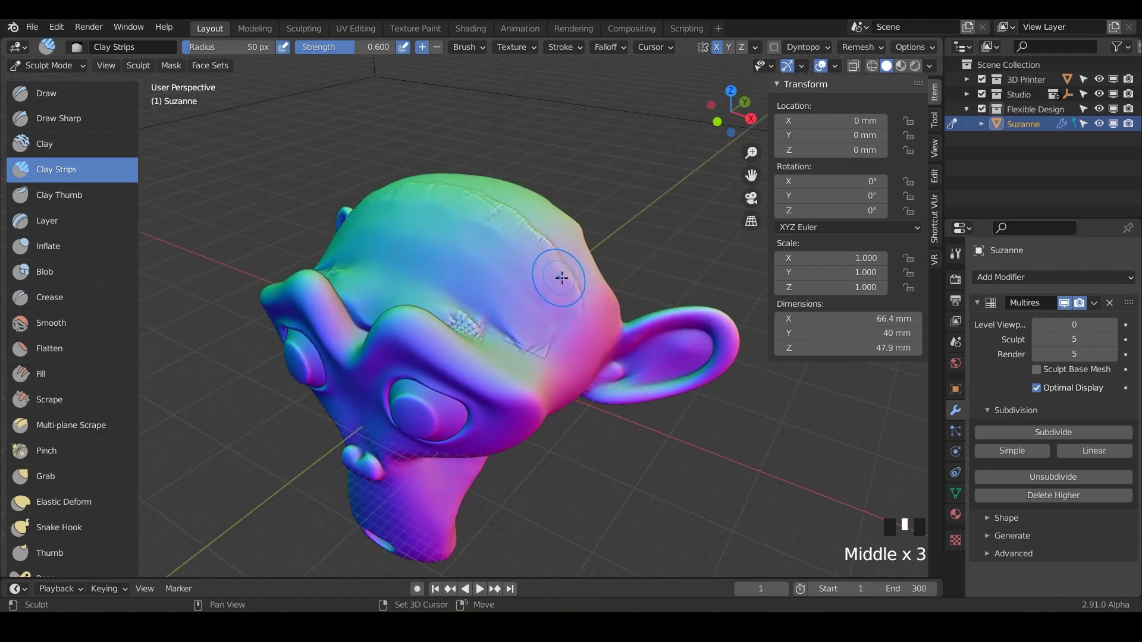
Smooth the top, back and sides of the head into a rounded cranium.
shift+drag(556, 276, 520, 245)
mouse_move(521, 245)
middle_down()
mouse_move(625, 273)
mouse_move(517, 245)
middle_up()
mouse_move(517, 245)
shift+mouse_down()
mouse_move(561, 219)
mouse_move(562, 267)
shift+mouse_up()
middle_drag(562, 268, 637, 288)
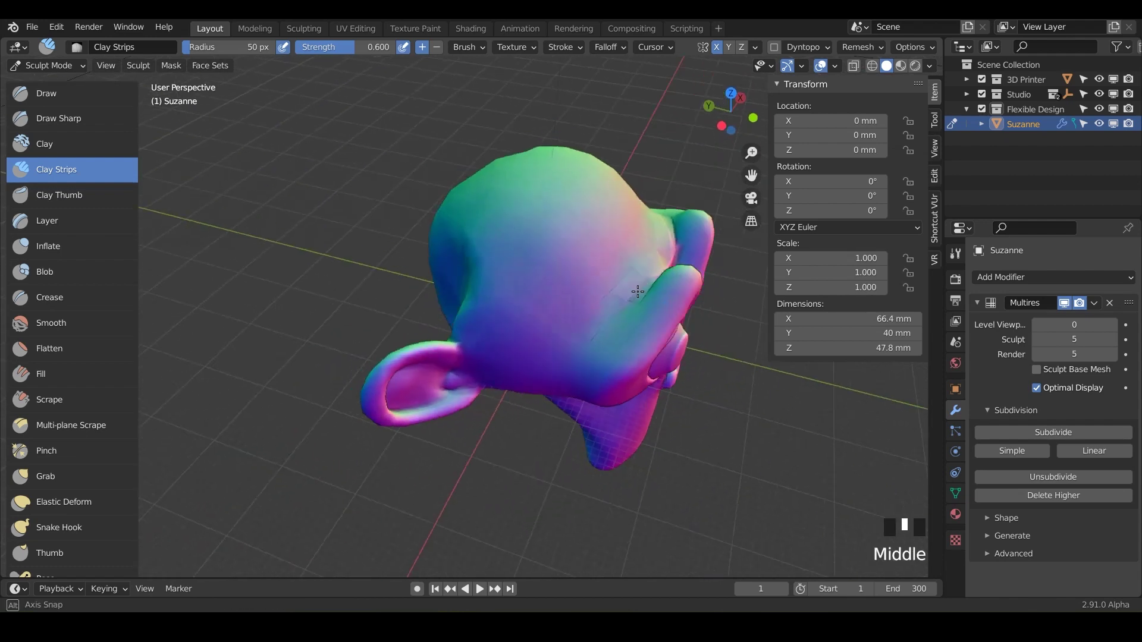
shift+drag(638, 289, 629, 288)
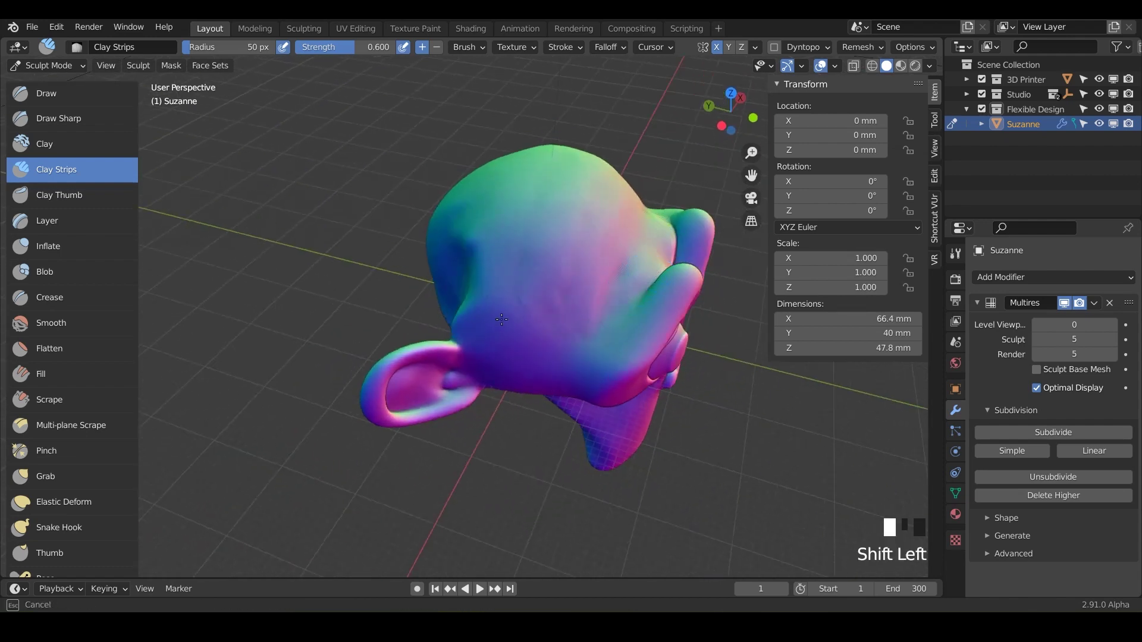
middle_drag(581, 321, 406, 365)
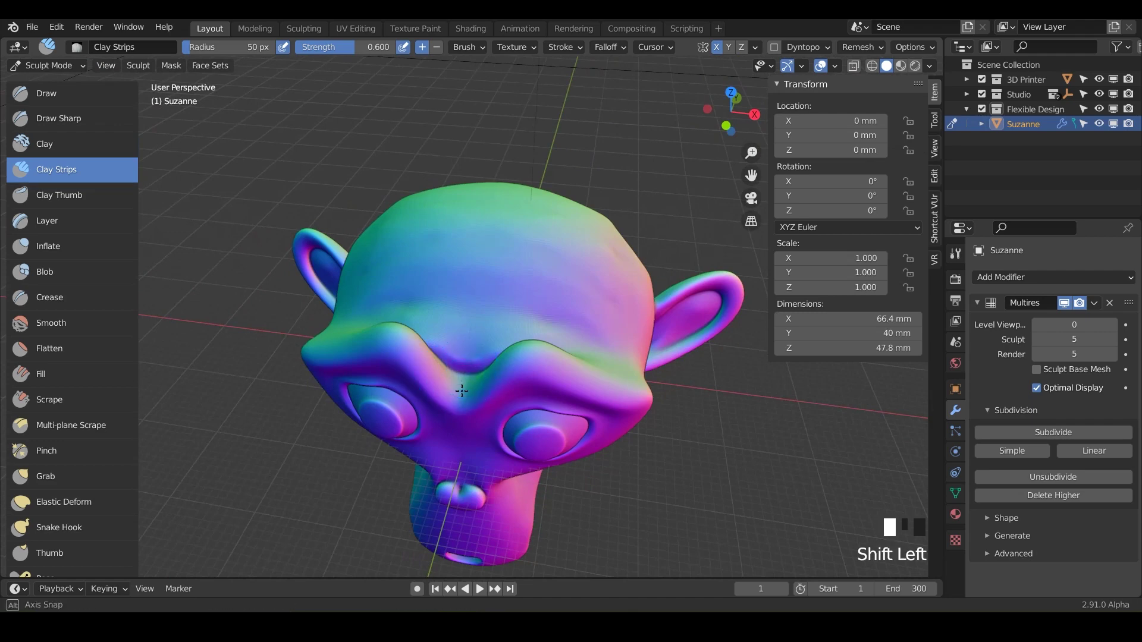
mouse_move(461, 391)
middle_down()
mouse_move(454, 301)
mouse_move(487, 313)
middle_up()
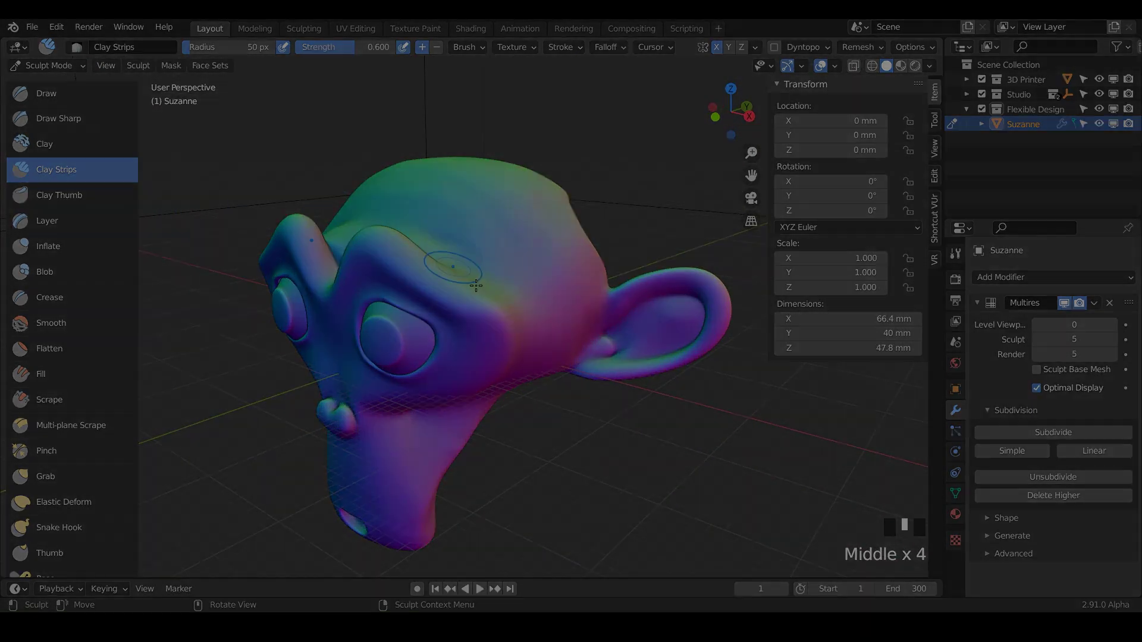